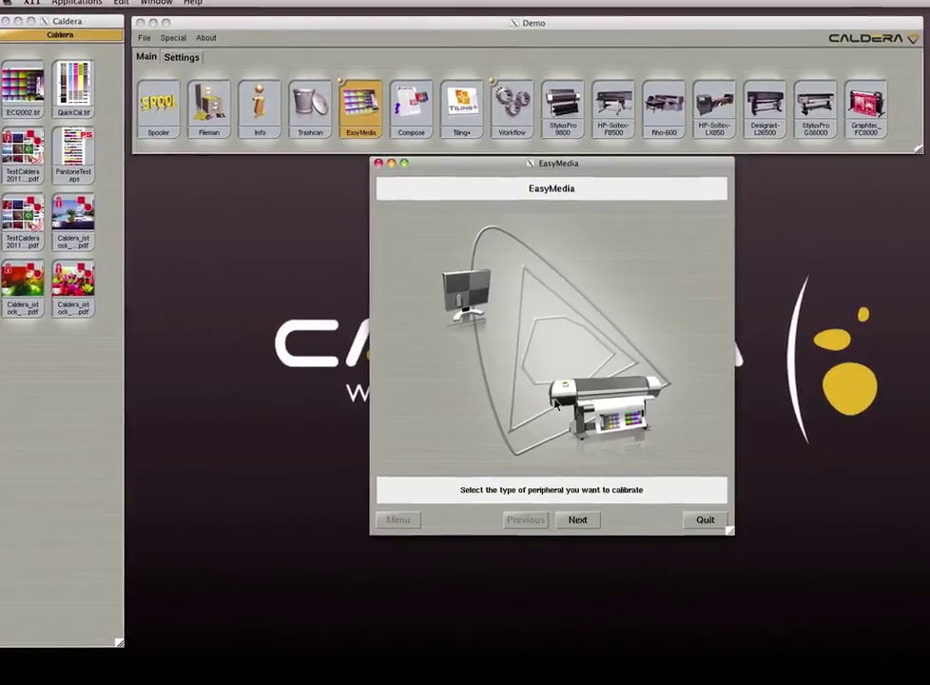
# Pick the StylusProGS6000 printer for calibration and start defining a new media for it.
pyautogui.click(557, 405)
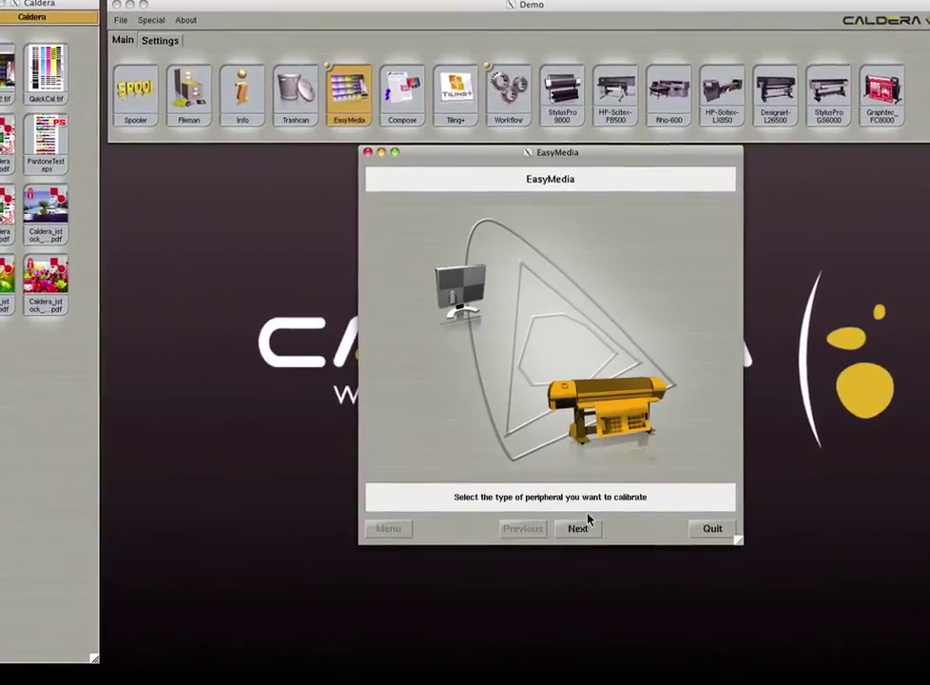
pyautogui.click(583, 532)
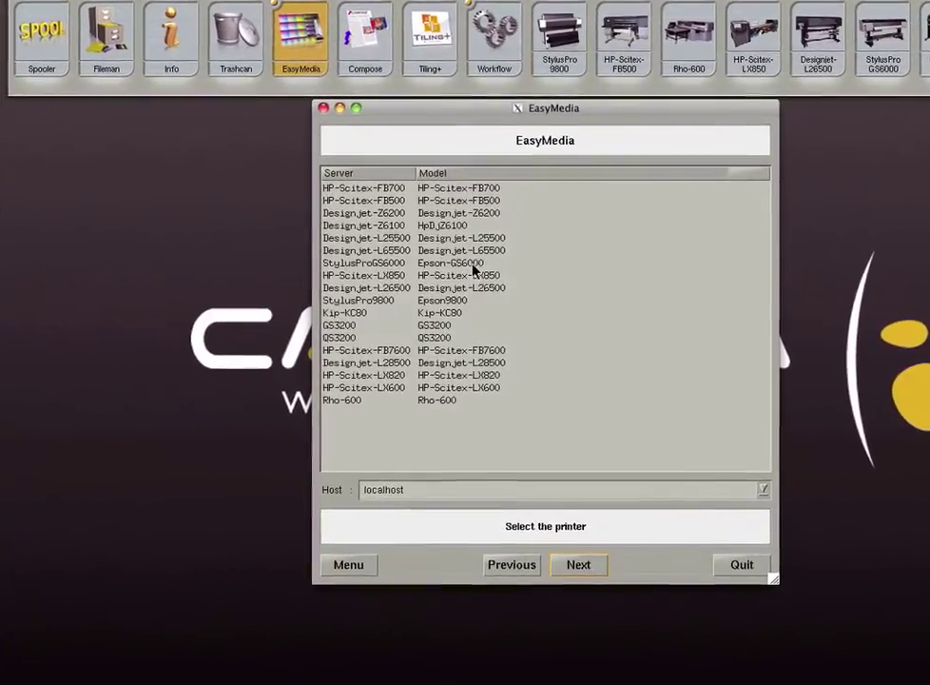
pyautogui.click(479, 268)
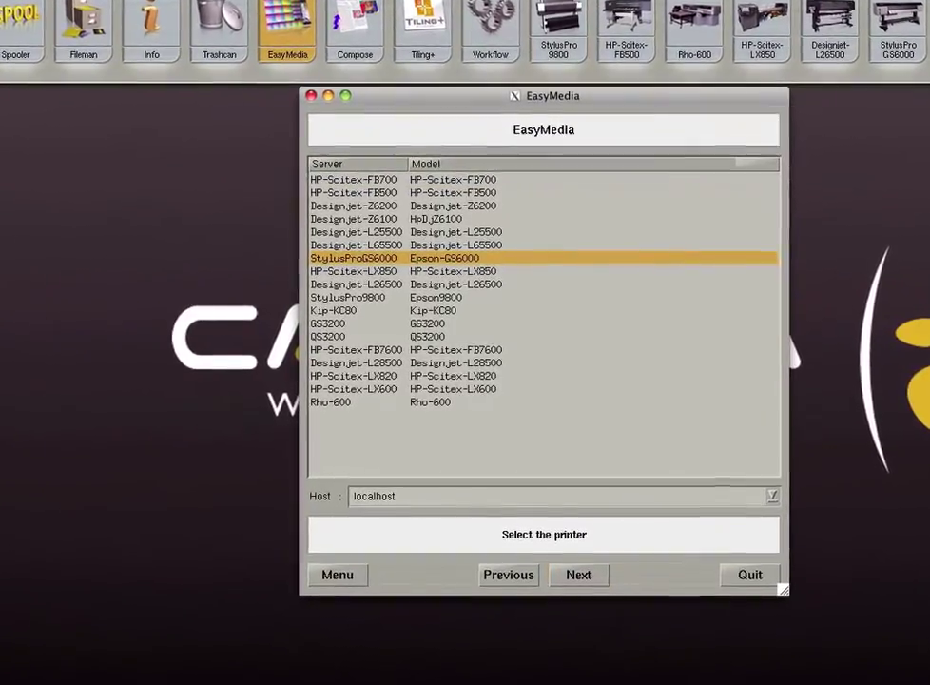
pyautogui.click(606, 586)
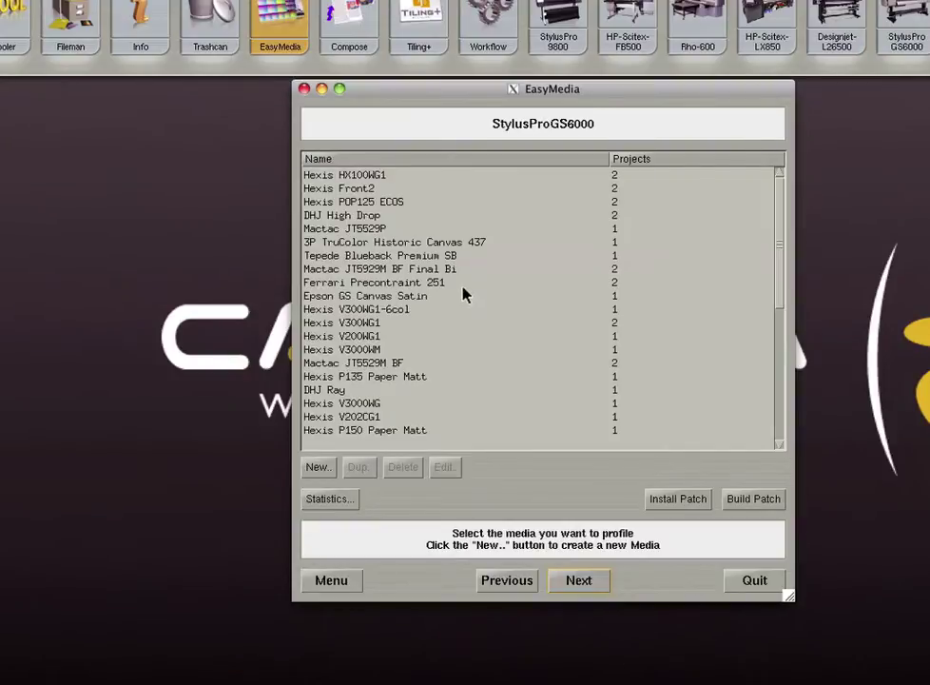
pyautogui.scroll(-4, 463, 295)
pyautogui.scroll(-3, 463, 297)
pyautogui.click(318, 467)
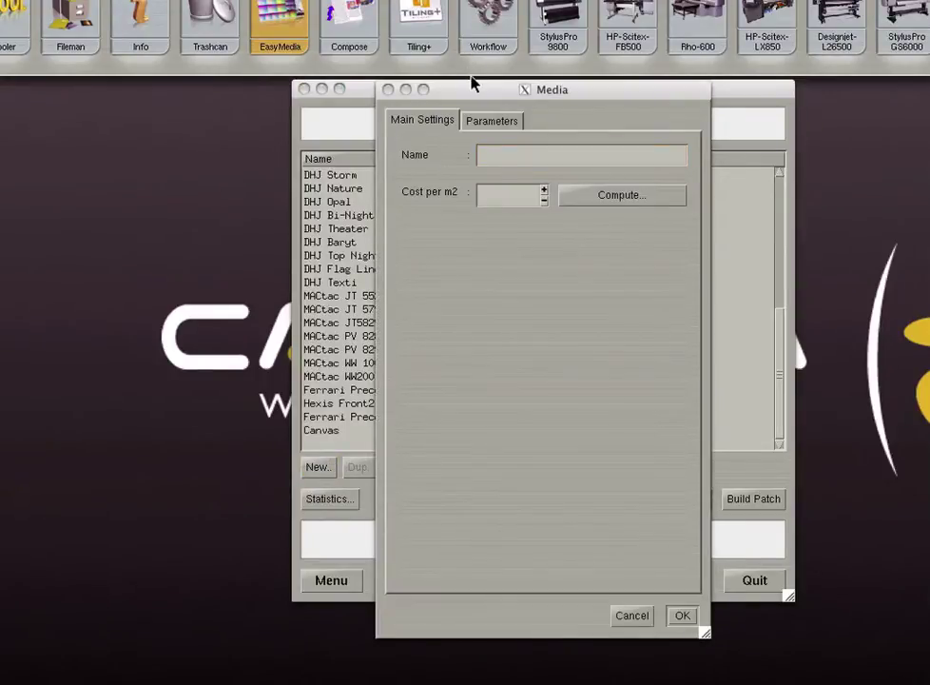
# Name the media Banner and enter a 60-inch roll width in the cost calculator.
pyautogui.click(515, 152)
pyautogui.write('Banne')
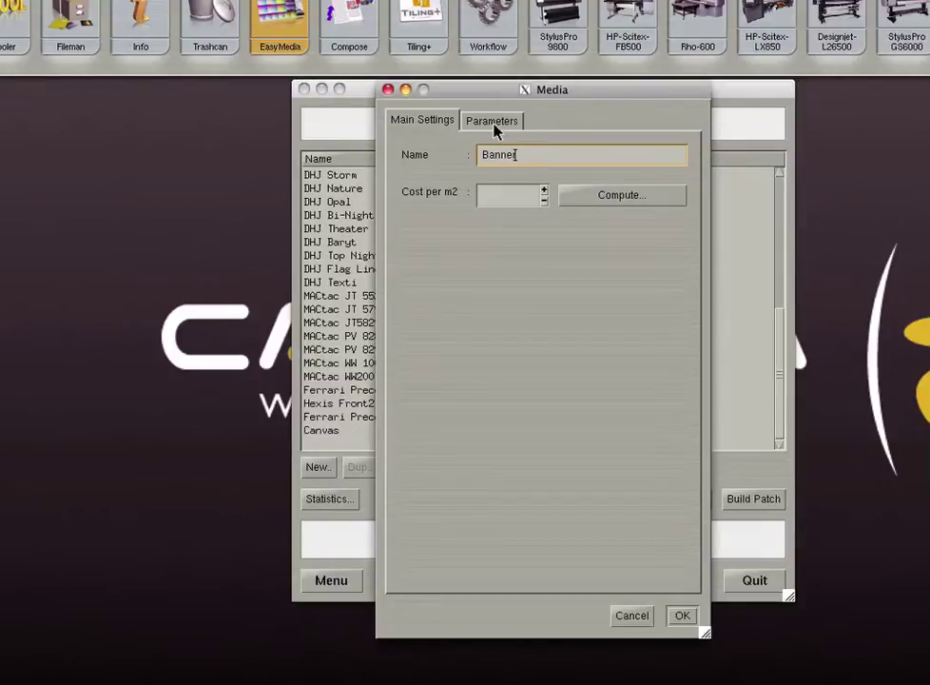
pyautogui.write('r')
pyautogui.click(623, 196)
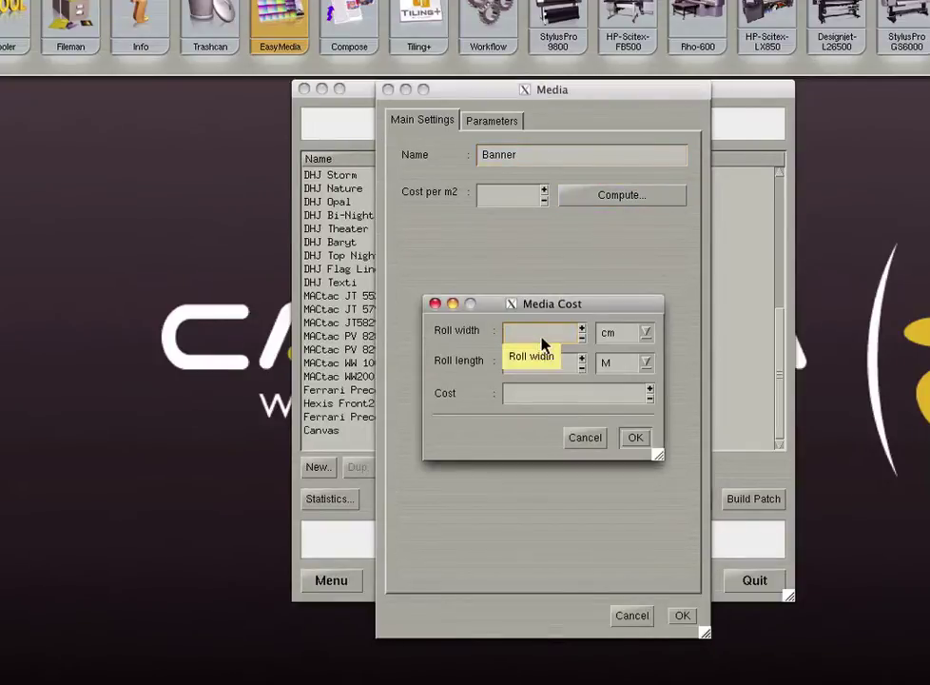
pyautogui.write('60')
pyautogui.click(641, 332)
pyautogui.click(626, 396)
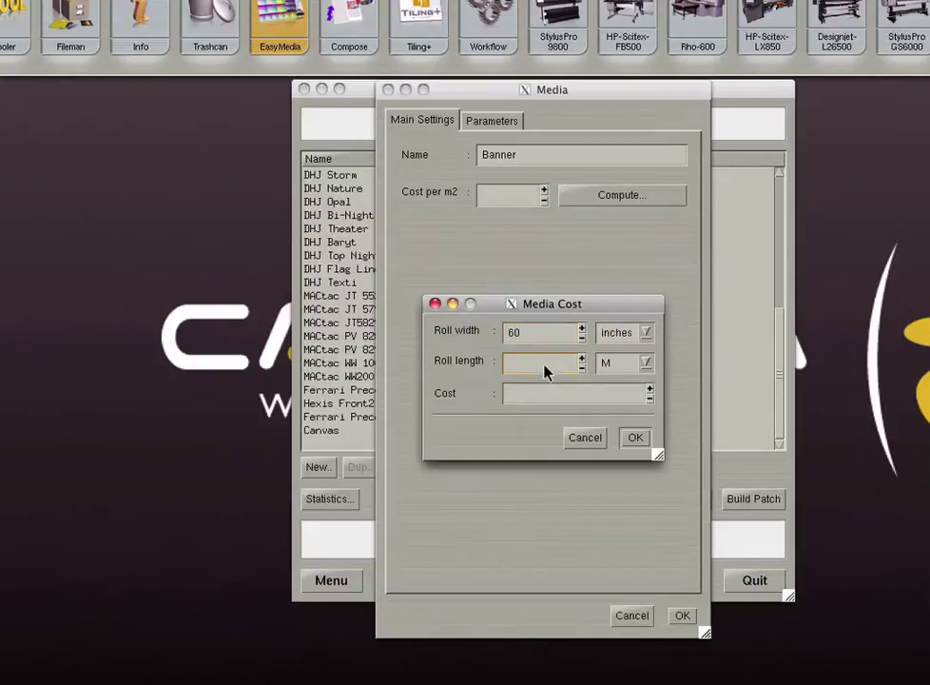
# Add a 200-foot roll length and 200 roll cost, applying 2.15 per m2.
pyautogui.click(545, 370)
pyautogui.write('200')
pyautogui.click(645, 362)
pyautogui.click(618, 437)
pyautogui.click(594, 399)
pyautogui.write('200')
pyautogui.click(636, 439)
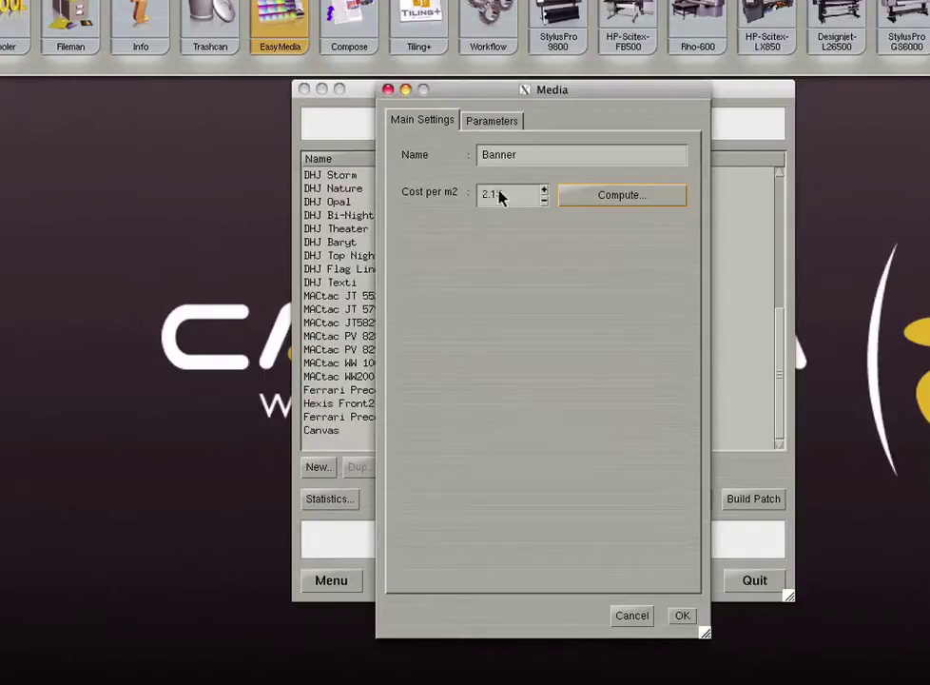
pyautogui.click(487, 124)
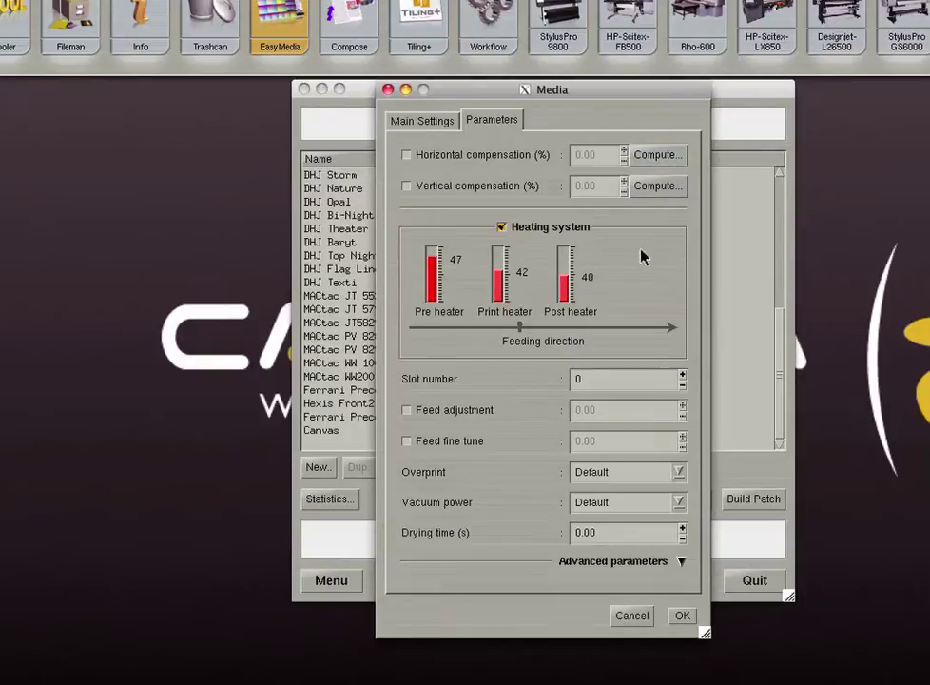
# Save the Banner media, confirming with the administration password.
pyautogui.click(678, 618)
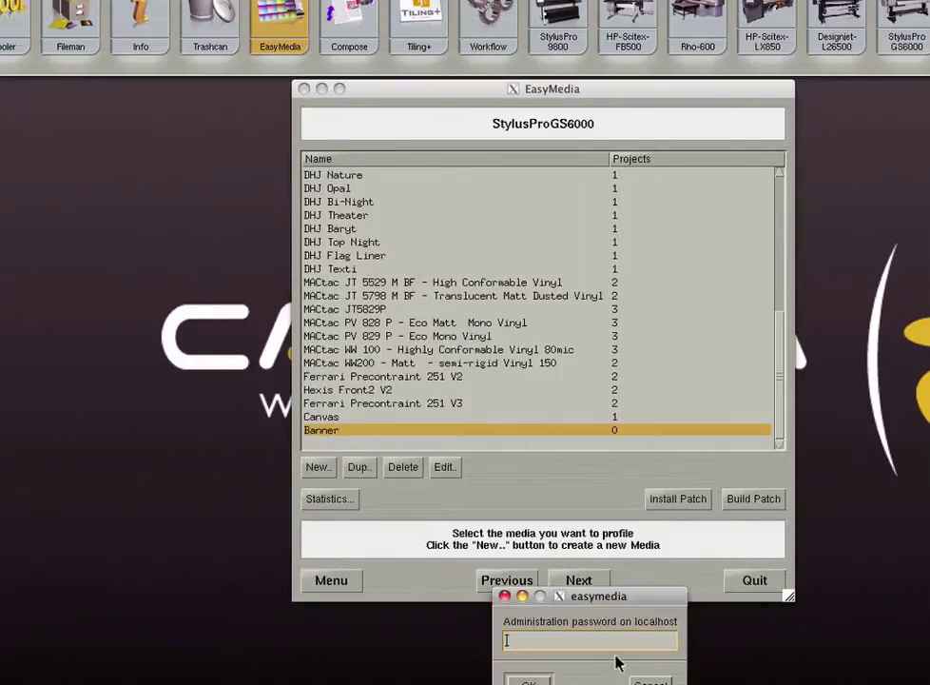
pyautogui.write('********')
pyautogui.press('Return')
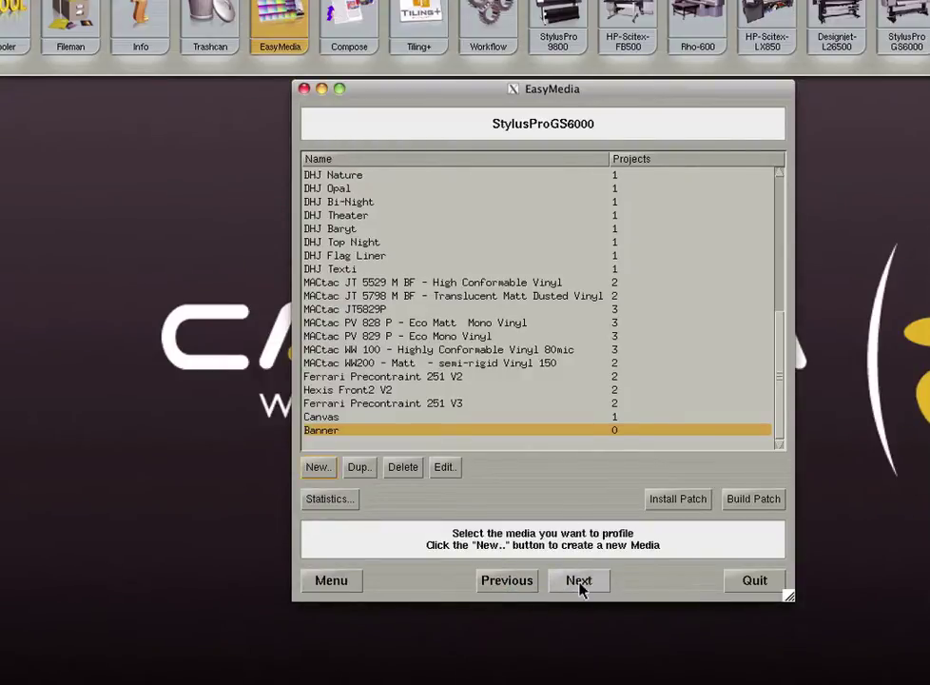
# Create a media project with CMYKcm mode, 720x720-Fast resolution and Medium A Bi quality.
pyautogui.click(570, 584)
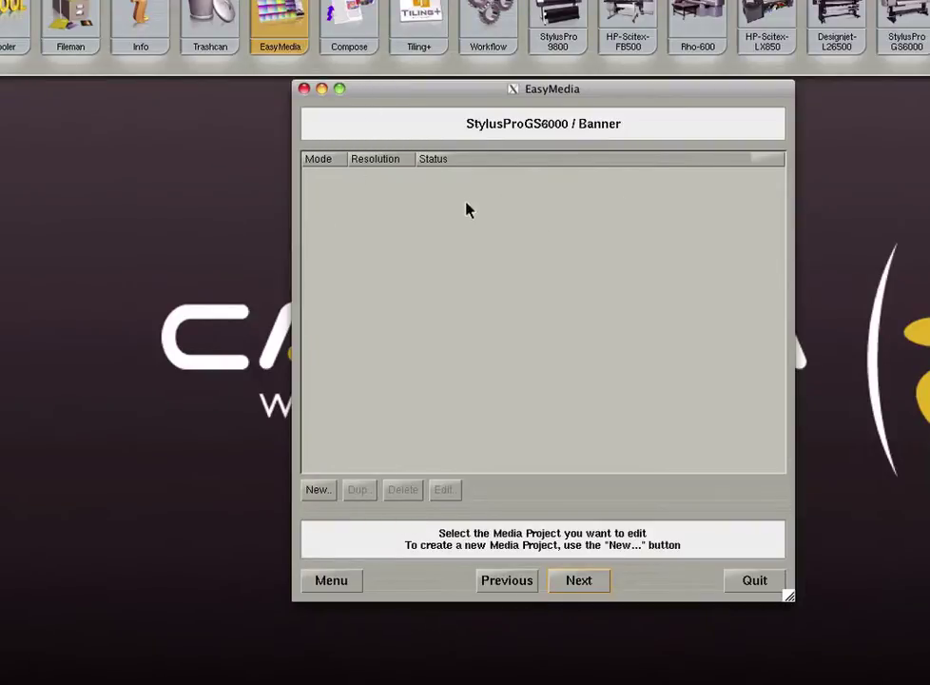
pyautogui.click(318, 490)
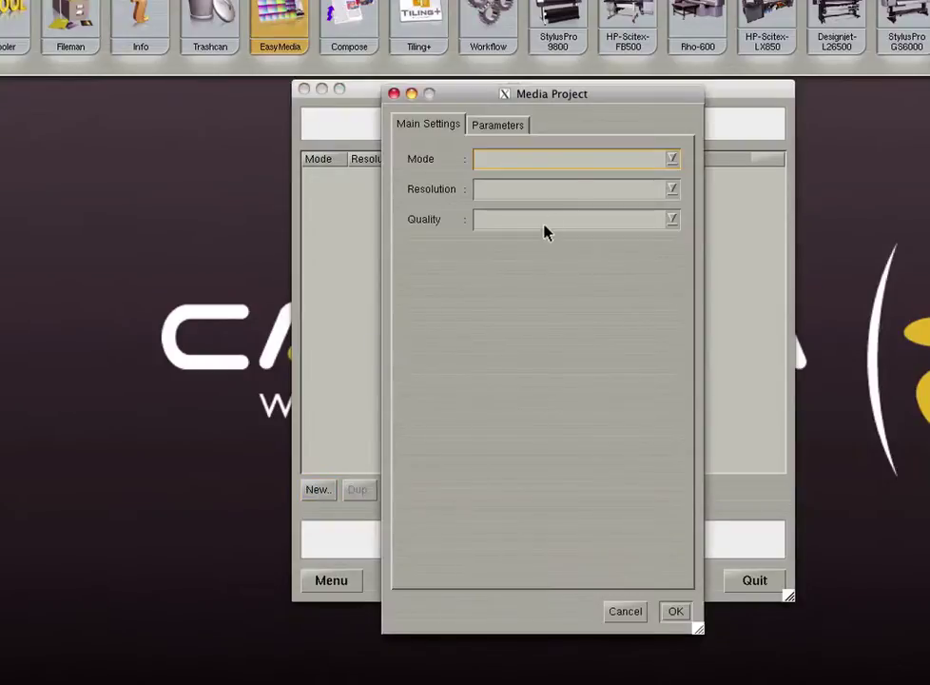
pyautogui.click(670, 159)
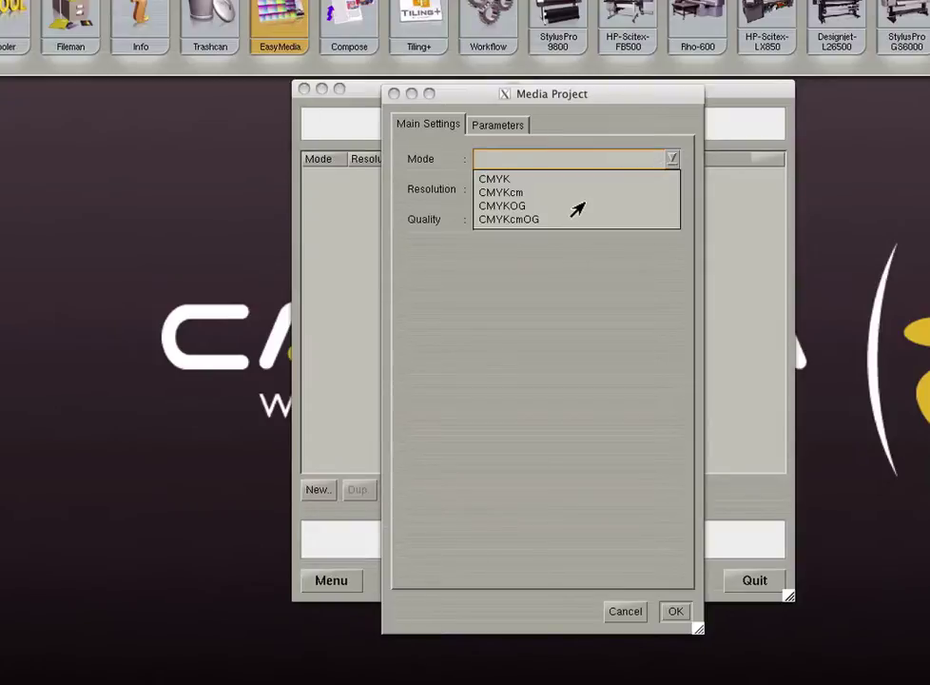
pyautogui.click(587, 192)
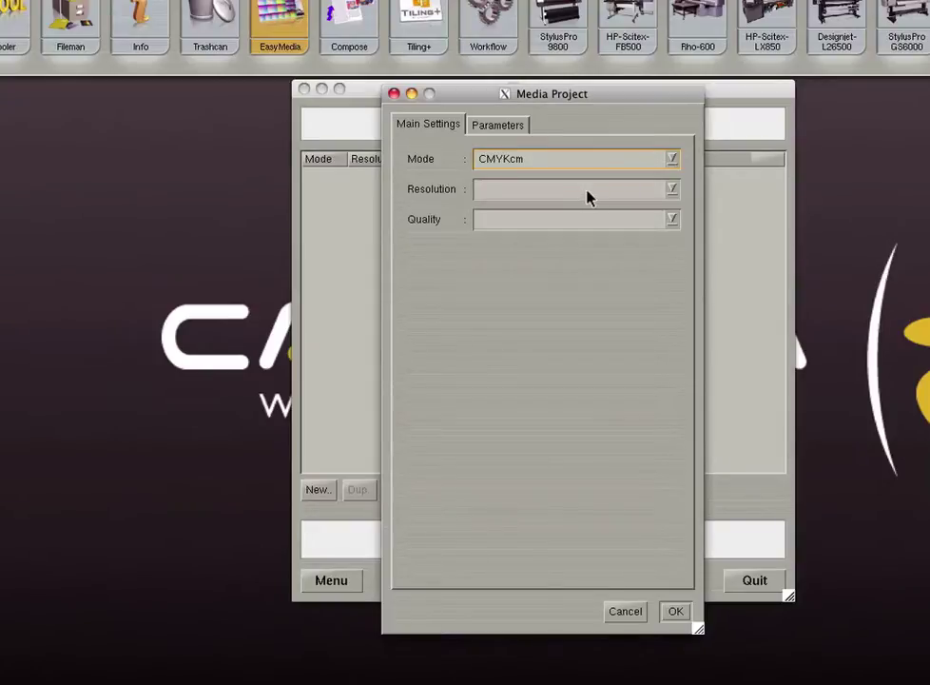
pyautogui.click(672, 191)
pyautogui.click(567, 253)
pyautogui.click(673, 219)
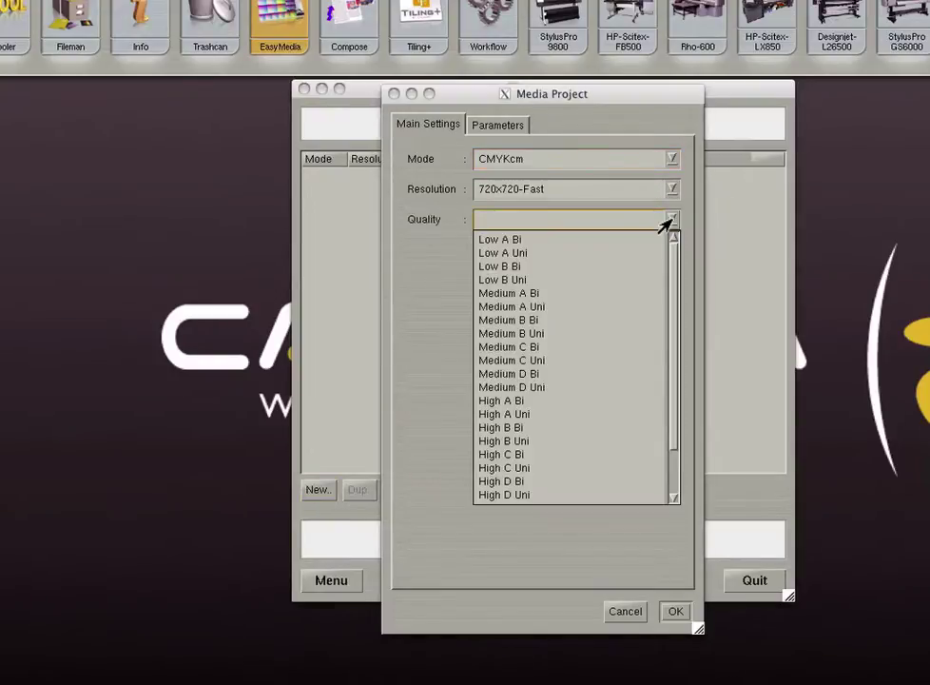
pyautogui.click(555, 294)
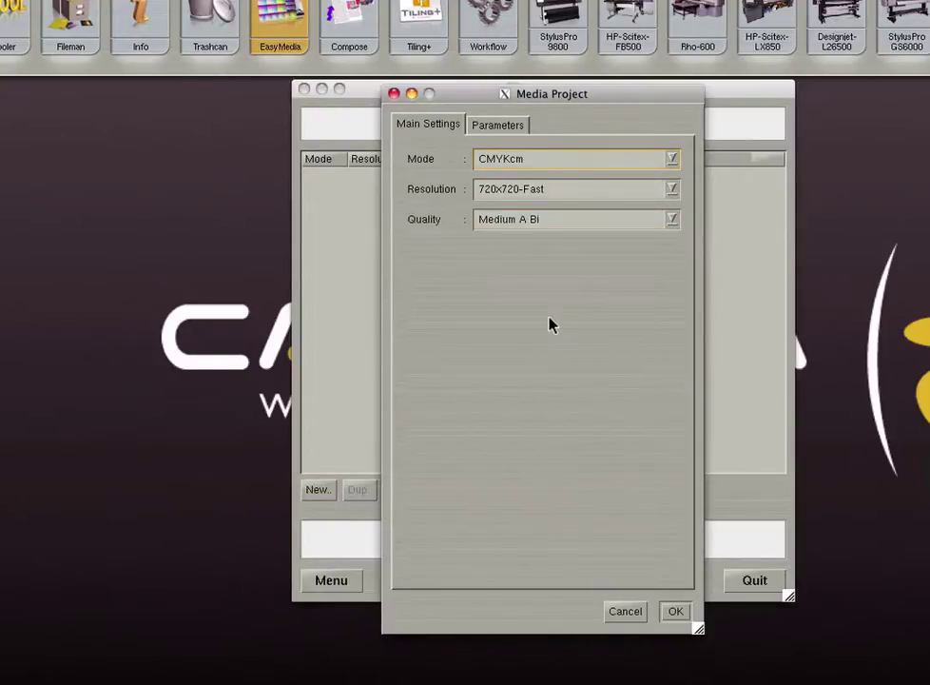
pyautogui.click(505, 132)
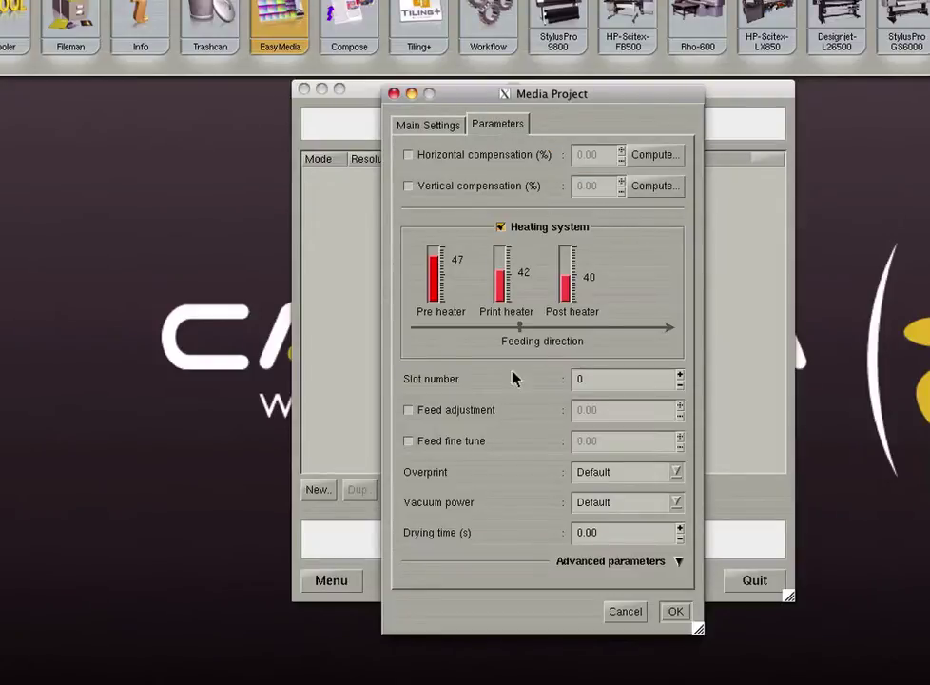
pyautogui.click(333, 154)
pyautogui.click(411, 158)
pyautogui.click(678, 610)
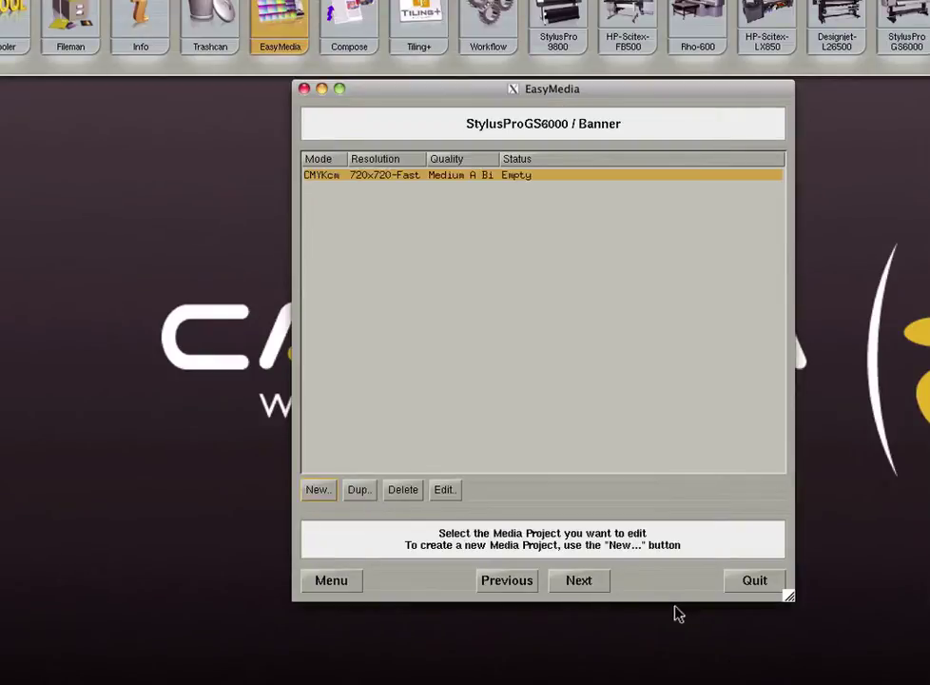
# Open the empty Banner project's status page and advance to the transition curves step.
pyautogui.click(582, 582)
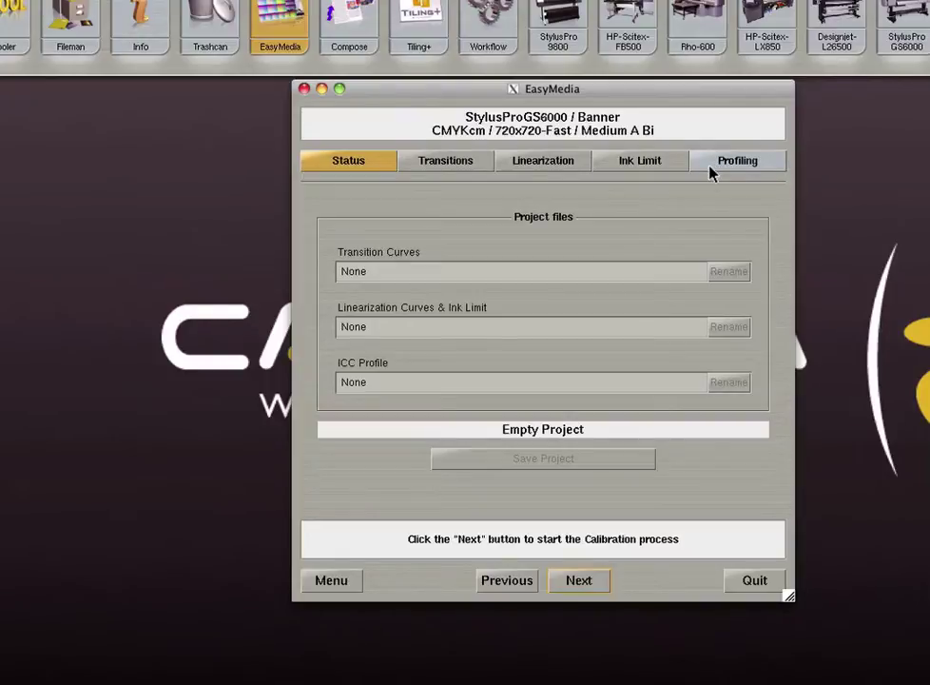
pyautogui.click(575, 581)
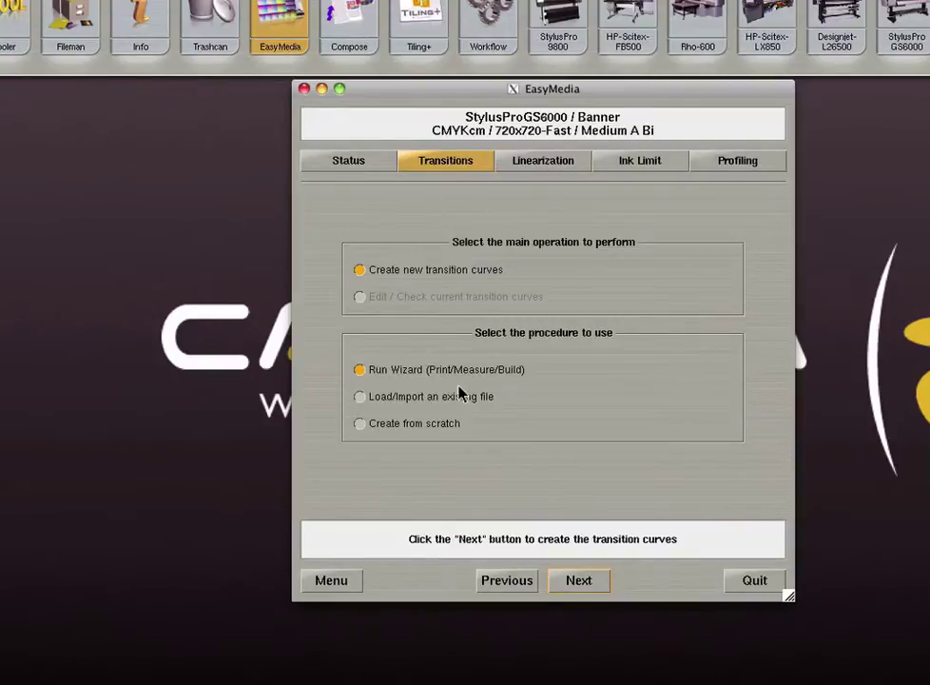
# Start the transition wizard using Caldera TotalColor and 5% step, 2/6mm aperture light and dark targets.
pyautogui.click(572, 581)
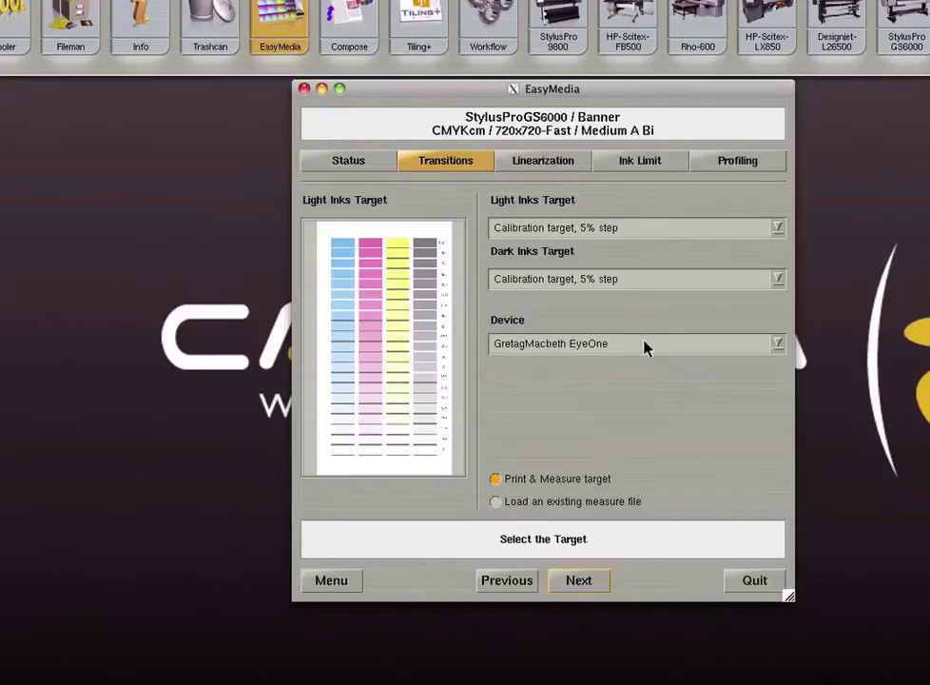
pyautogui.click(769, 347)
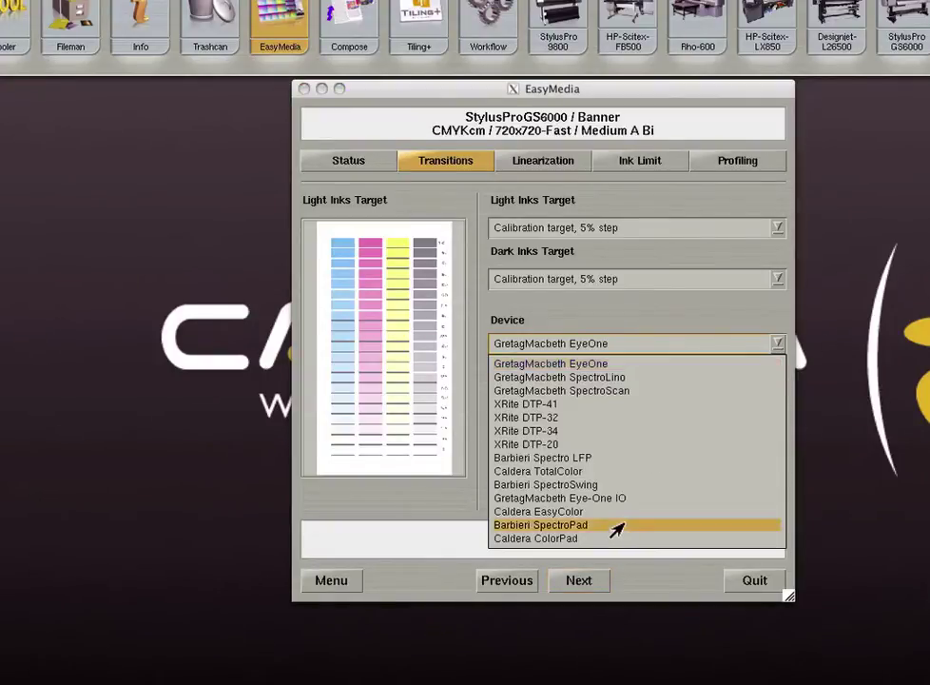
pyautogui.click(619, 471)
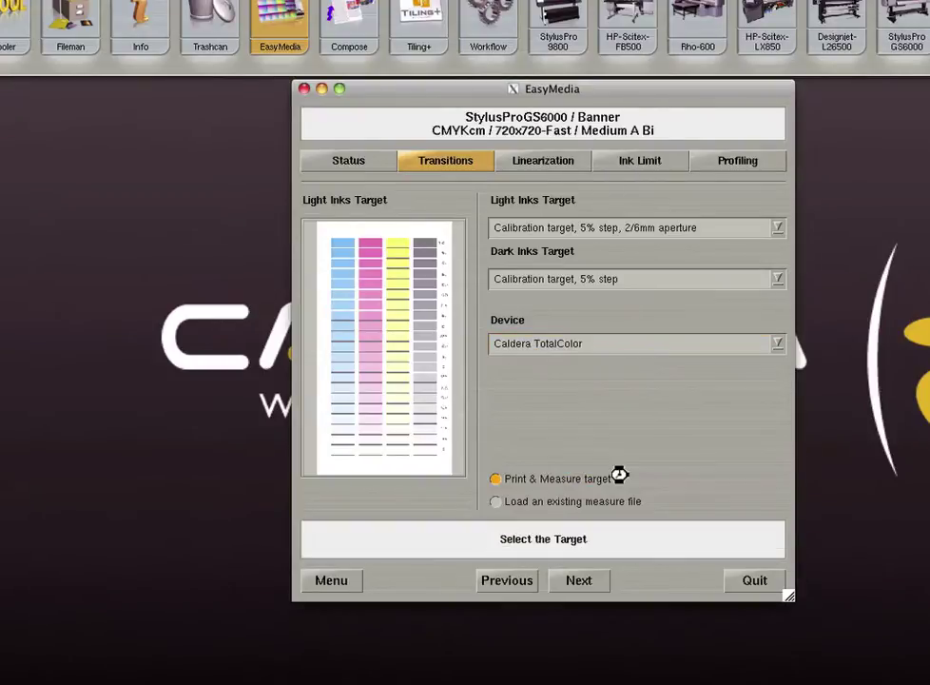
pyautogui.click(776, 231)
pyautogui.click(733, 263)
pyautogui.click(777, 278)
pyautogui.click(695, 316)
# Print the ink targets with Roll60 loading and advance to measuring the light inks target.
pyautogui.click(599, 582)
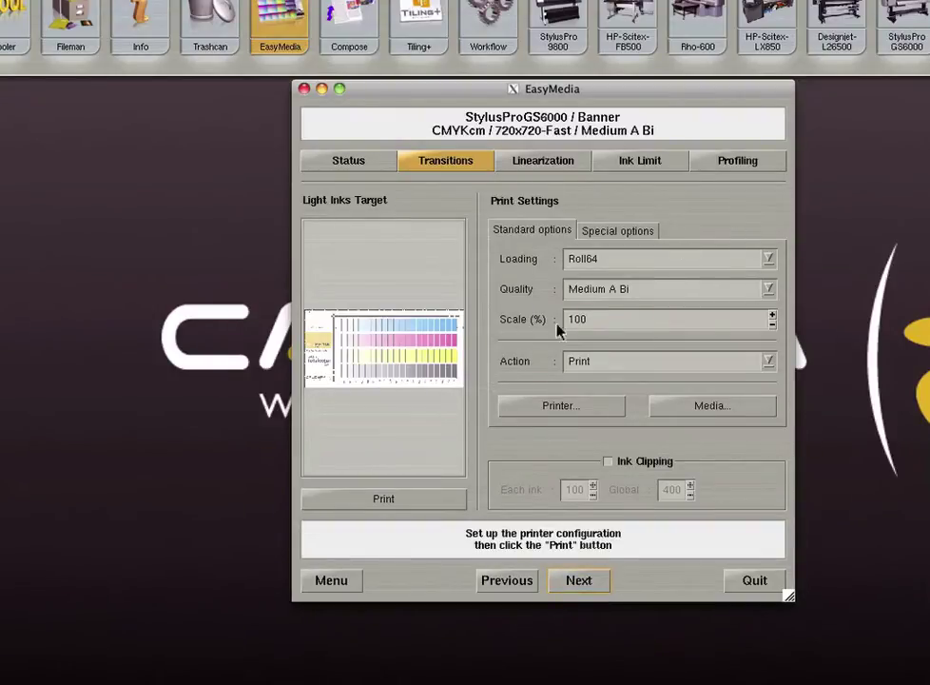
pyautogui.click(765, 263)
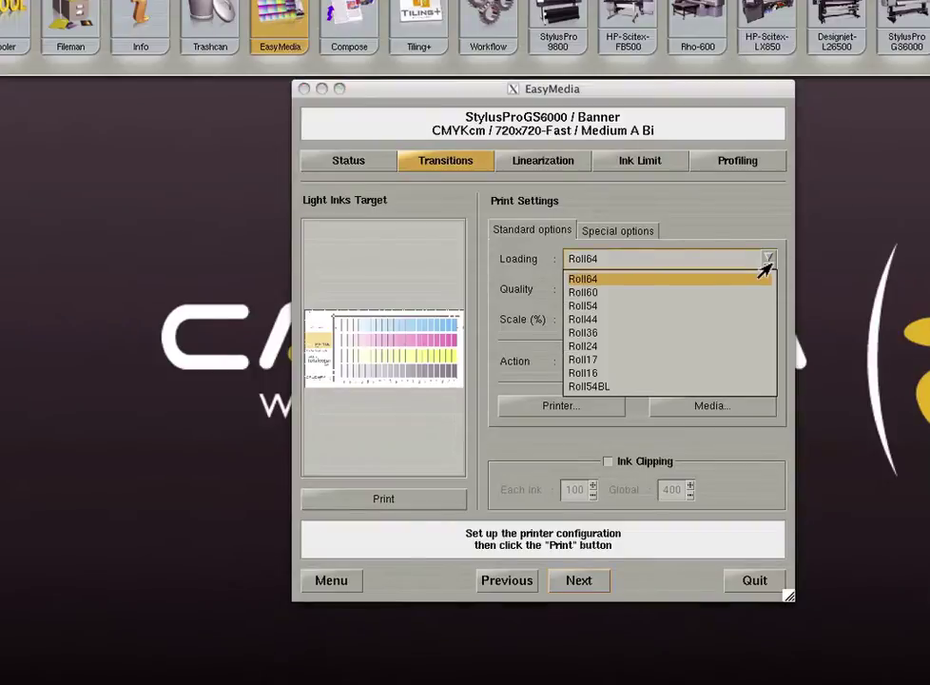
pyautogui.click(673, 294)
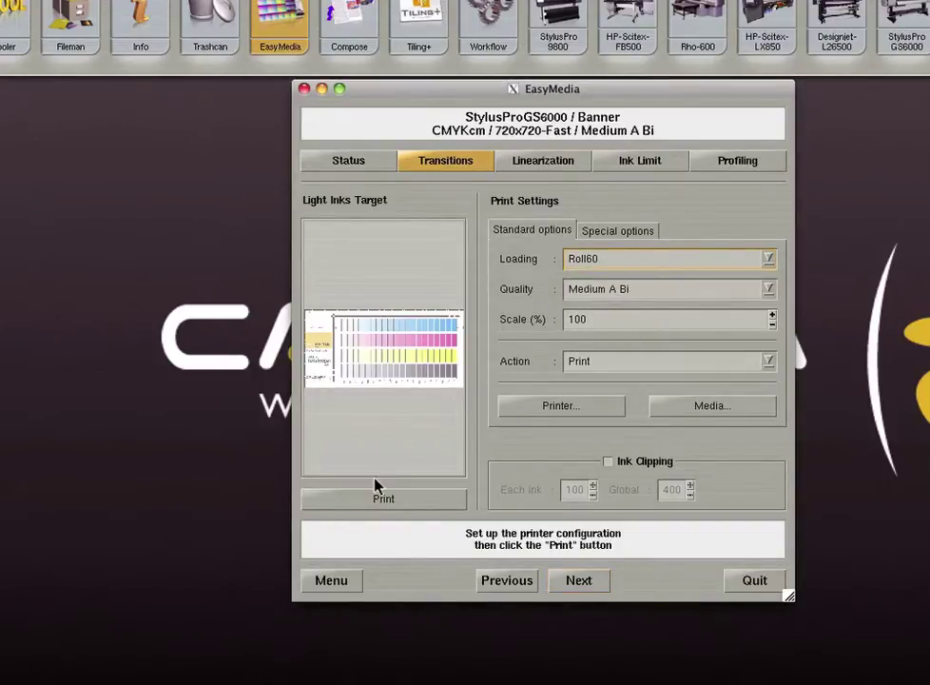
pyautogui.click(388, 504)
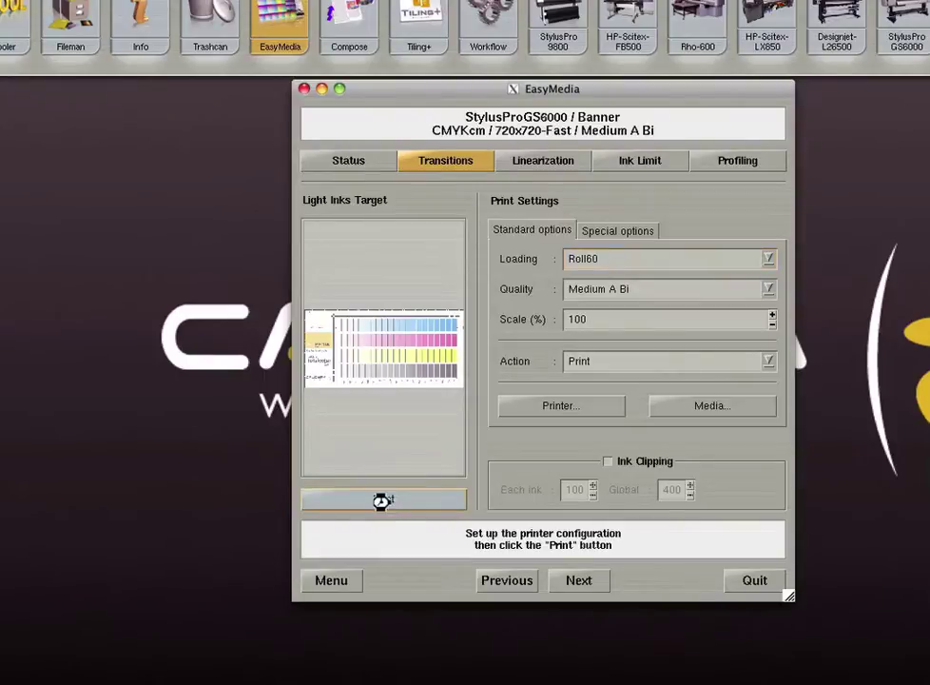
pyautogui.click(578, 592)
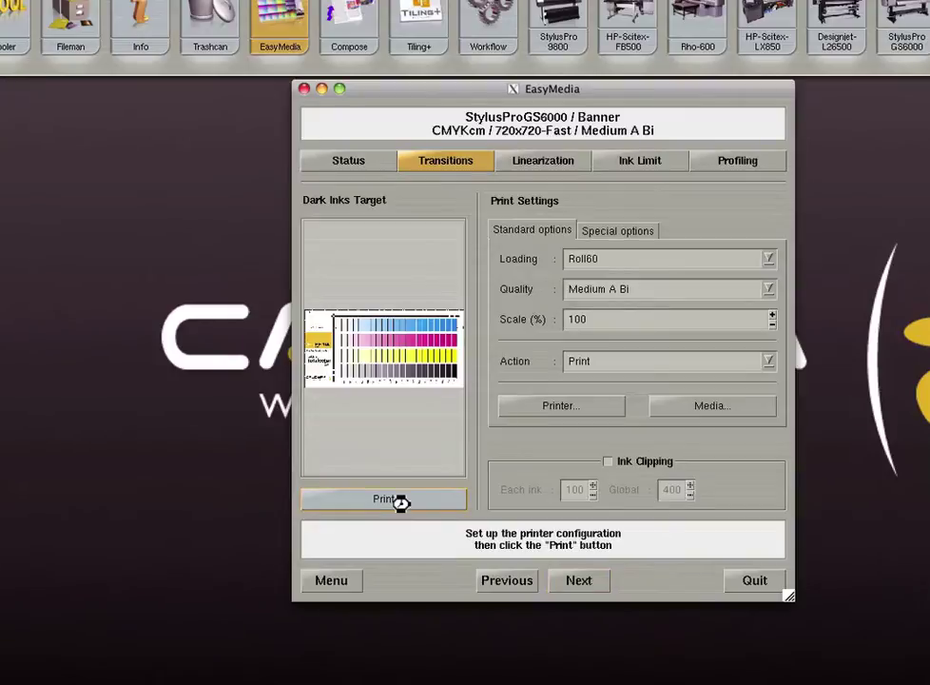
pyautogui.click(605, 586)
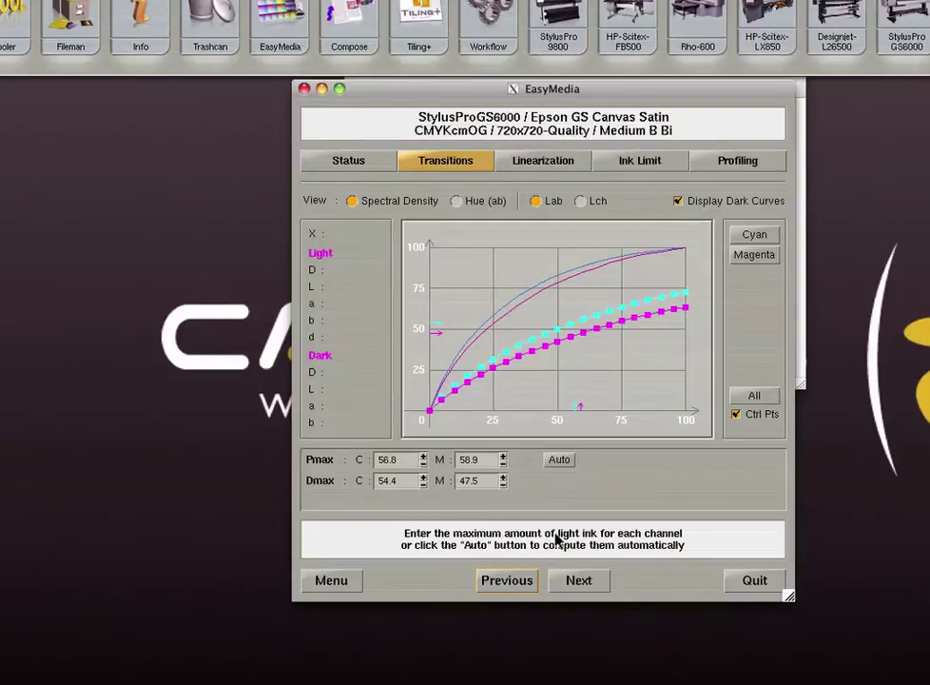
# Accept the measured light and dark ink maximums and bring up the transition curves graph.
pyautogui.click(572, 580)
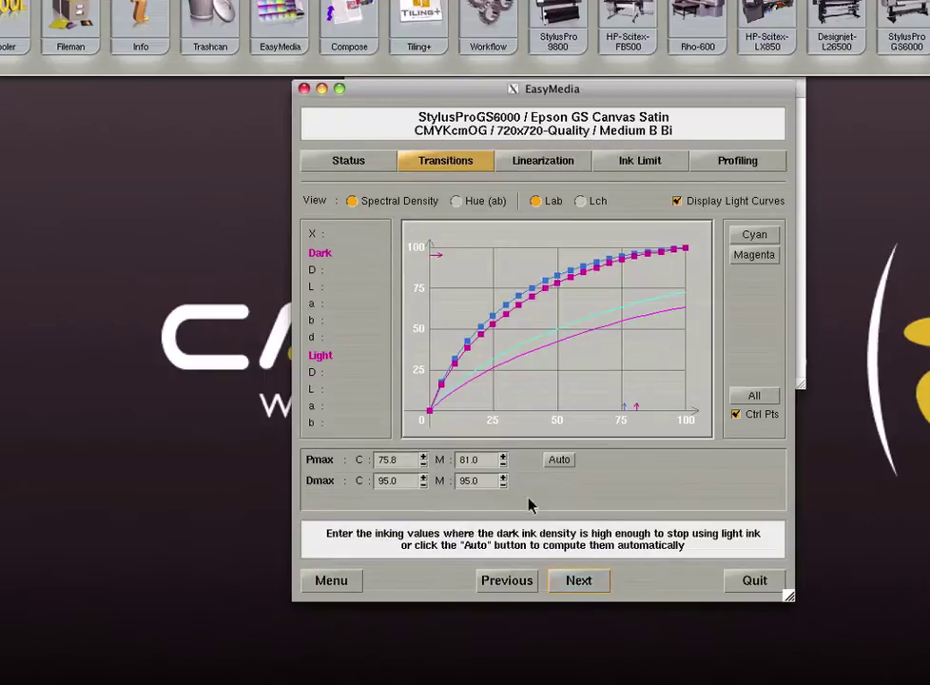
pyautogui.click(573, 579)
pyautogui.click(573, 579)
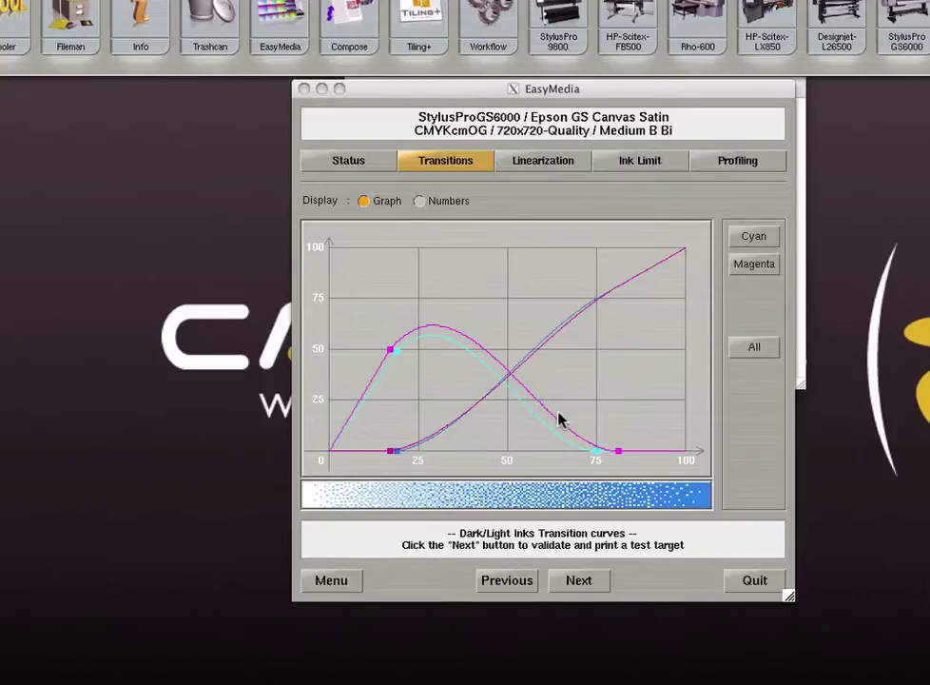
# Raise the light magenta curve near 75% into a plateau above zero and validate the curves.
pyautogui.click(396, 353)
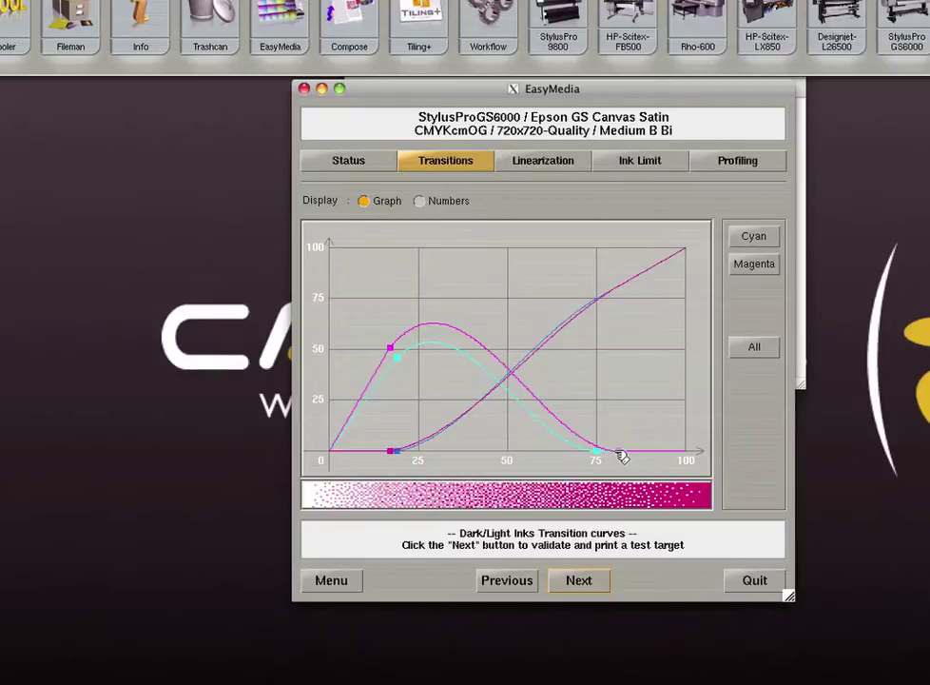
pyautogui.moveTo(621, 458); pyautogui.dragTo(603, 437)
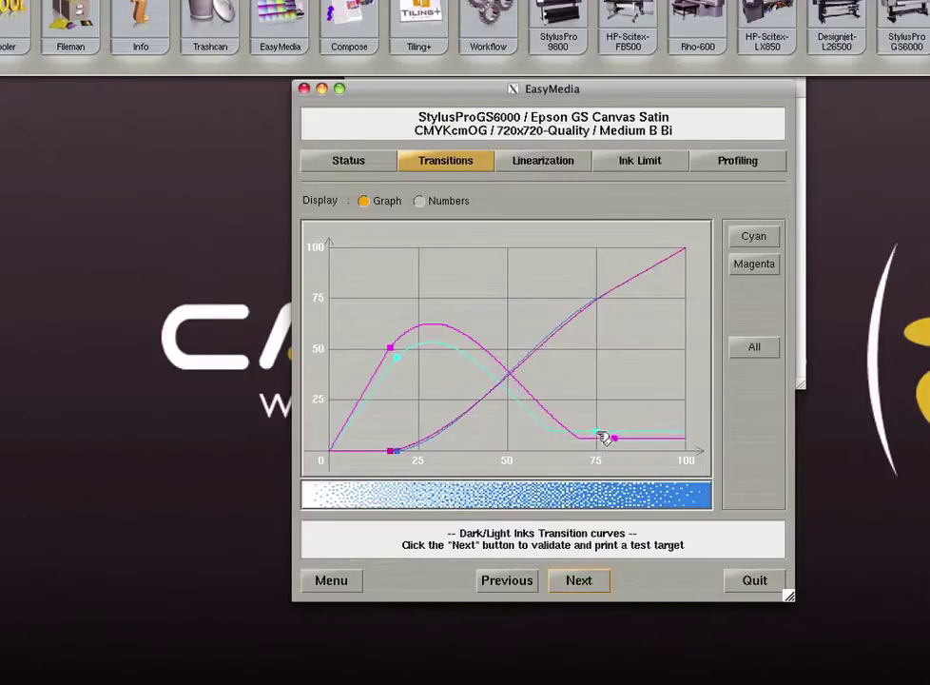
pyautogui.click(579, 571)
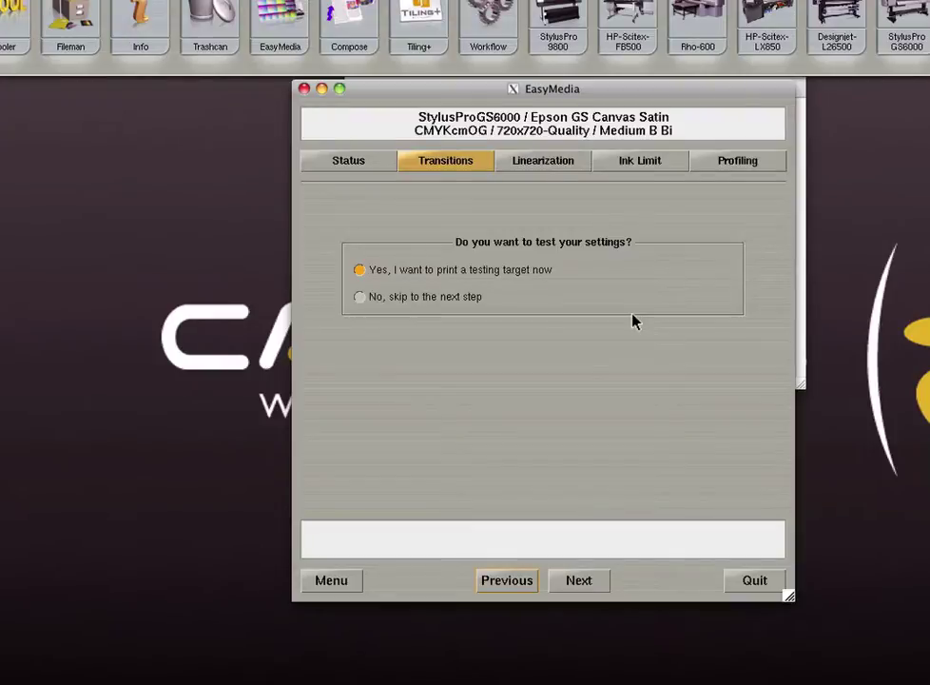
# Print the linear and circular gradations test target, rate it satisfactory, and continue to linearization.
pyautogui.click(579, 586)
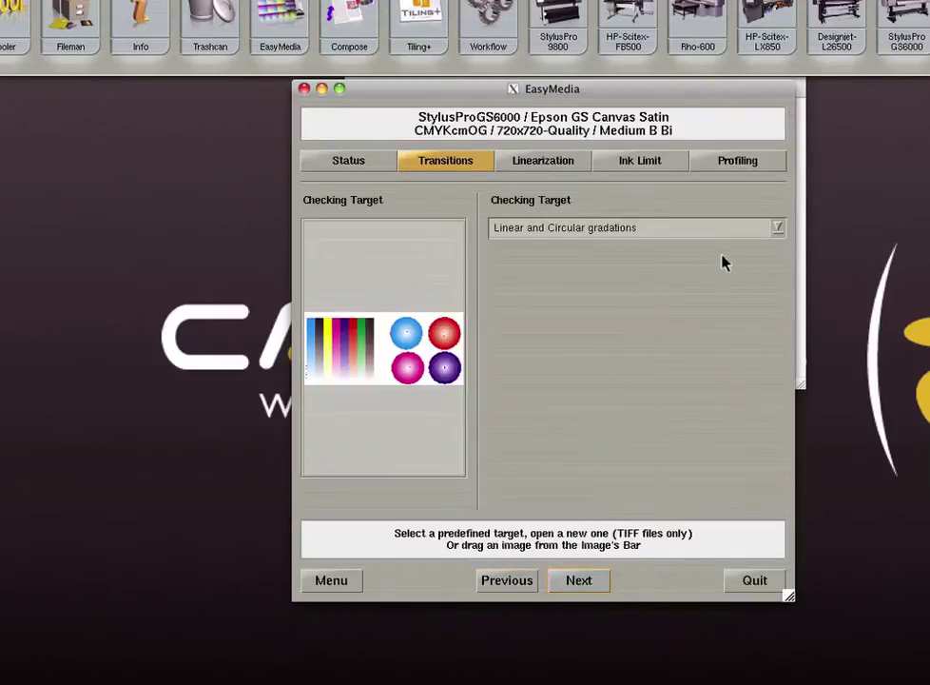
pyautogui.click(601, 581)
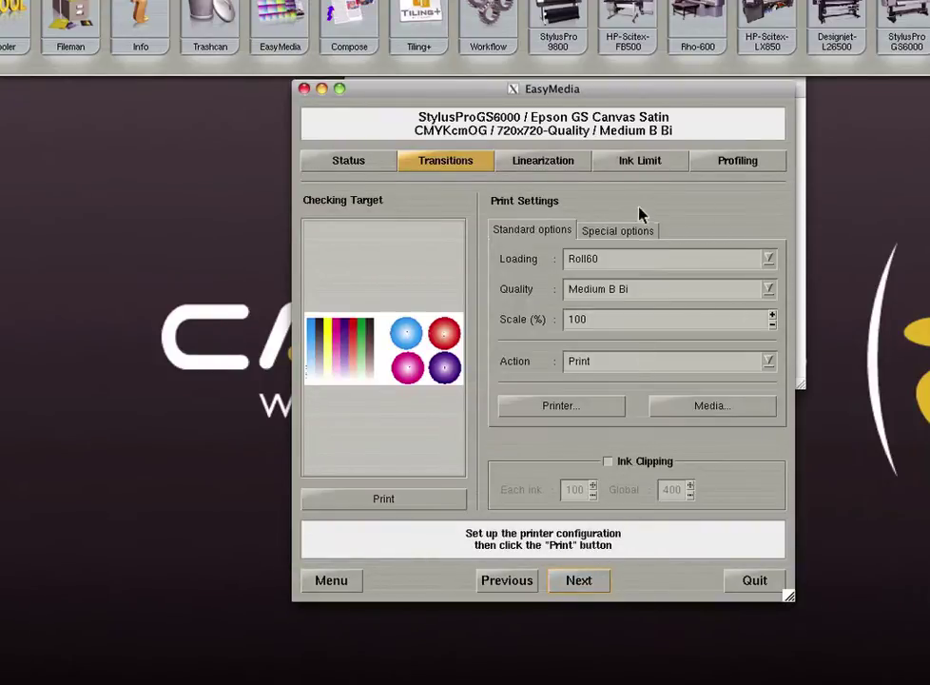
pyautogui.click(555, 581)
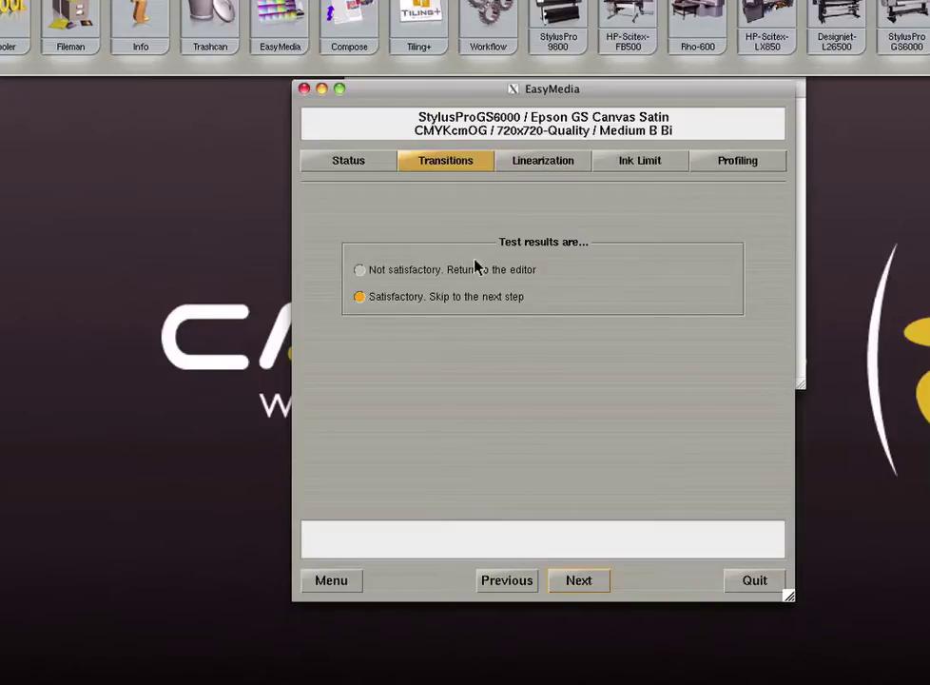
pyautogui.click(584, 583)
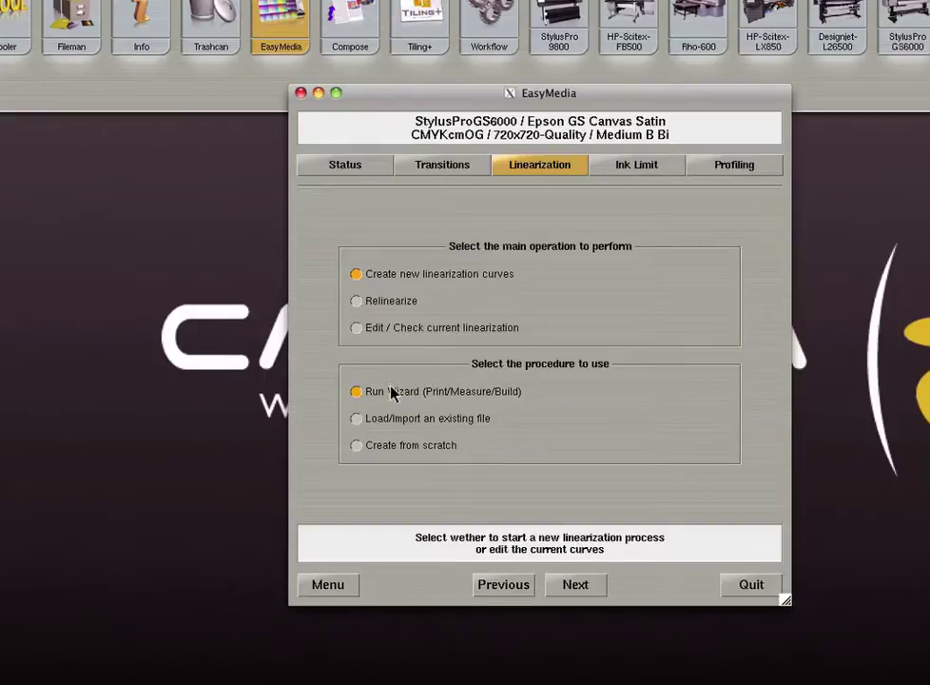
# Create new linearization curves with the 5% step target and start measuring the printed target.
pyautogui.click(567, 586)
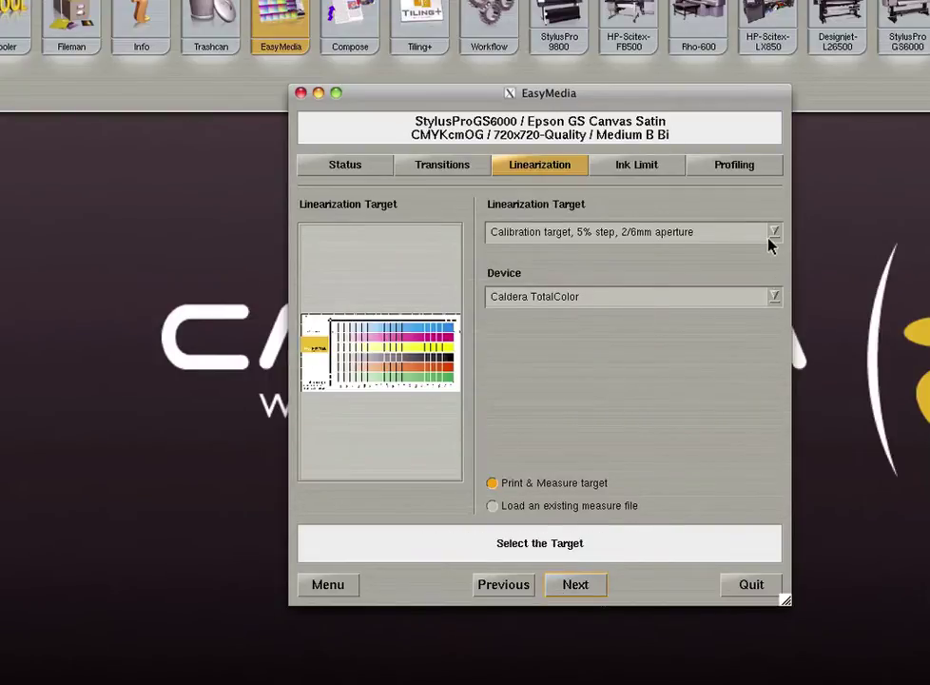
pyautogui.click(595, 584)
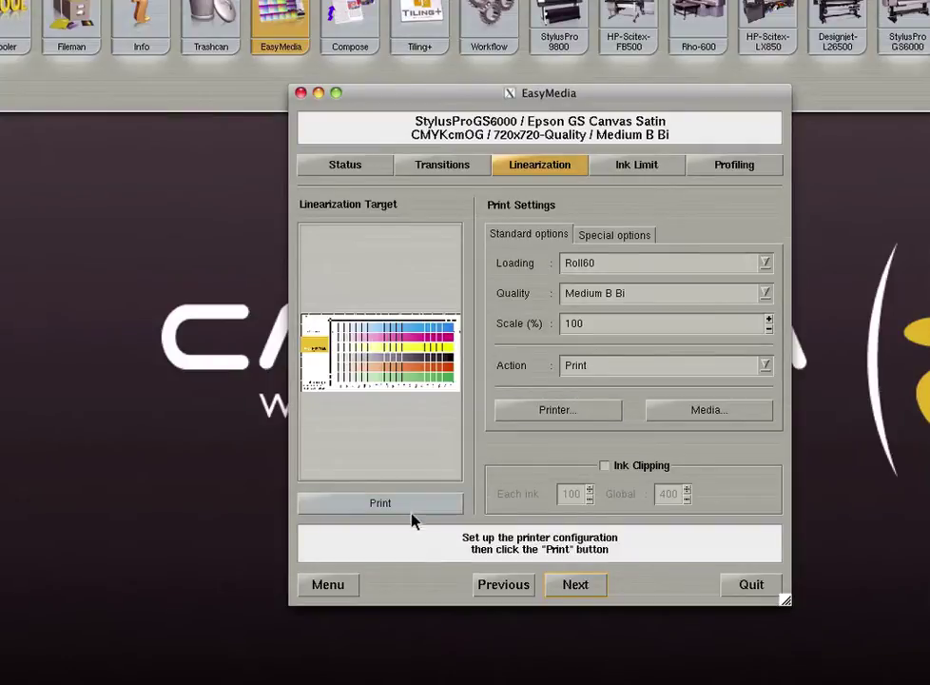
pyautogui.click(567, 584)
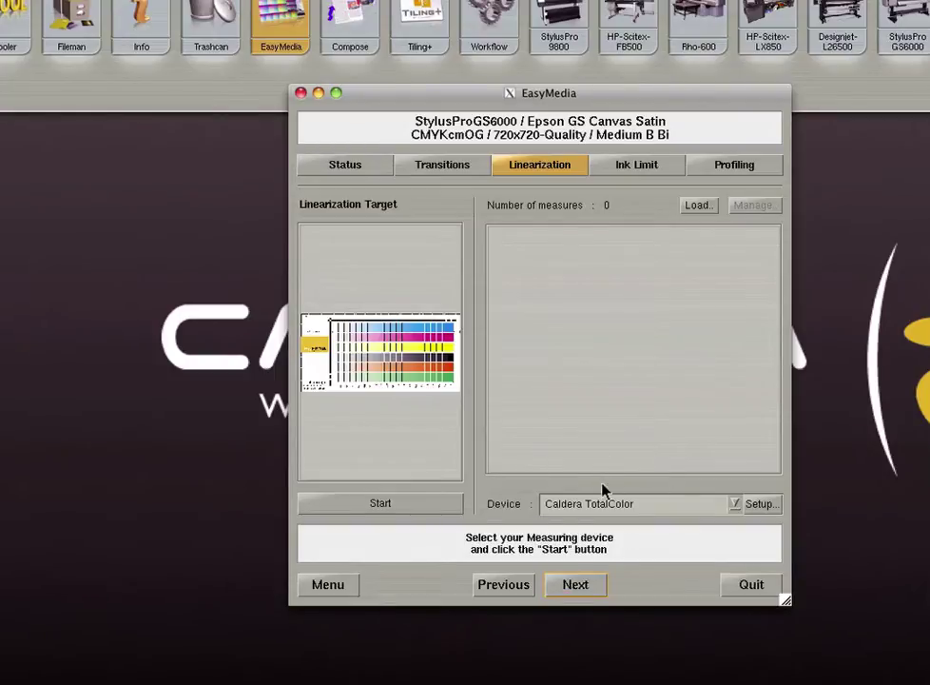
pyautogui.click(386, 506)
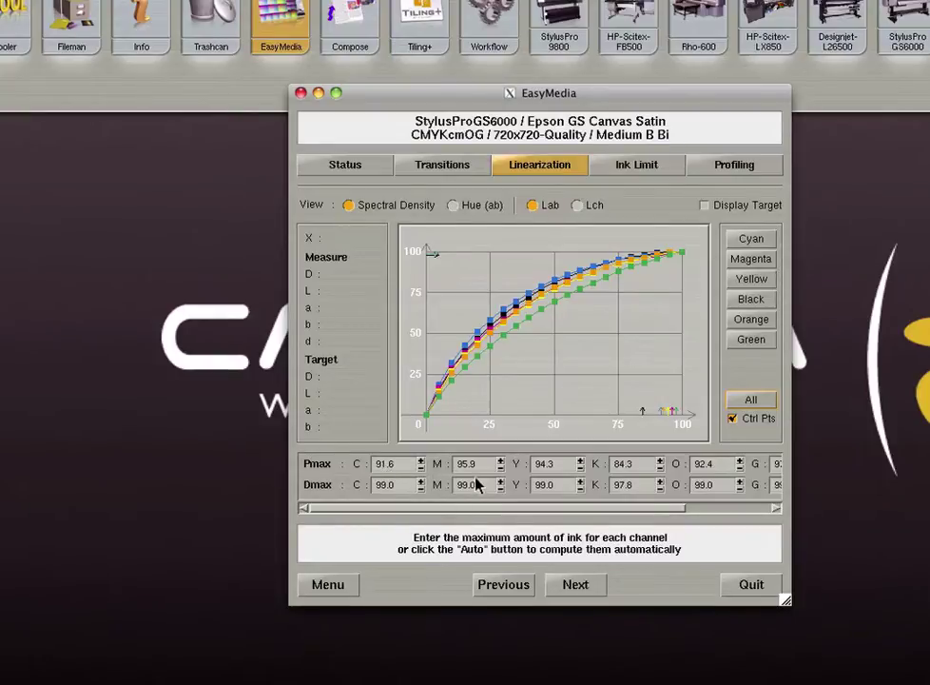
# Inspect each ink's curve, then drag black's maximum ink down from 88.8 to 81.7.
pyautogui.click(765, 246)
pyautogui.click(764, 260)
pyautogui.click(759, 282)
pyautogui.click(753, 299)
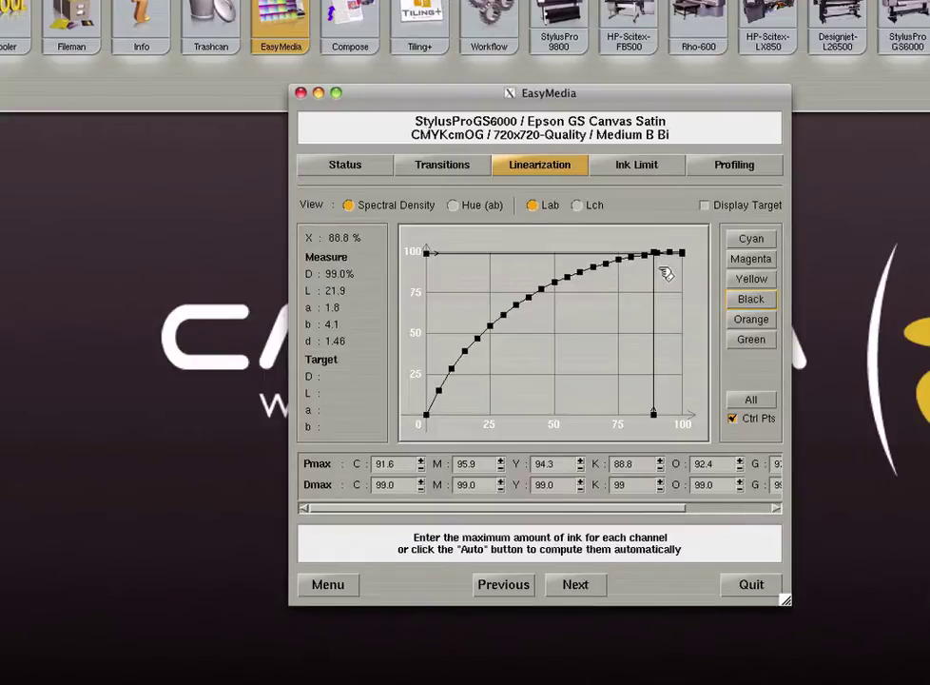
pyautogui.moveTo(666, 274); pyautogui.dragTo(638, 274)
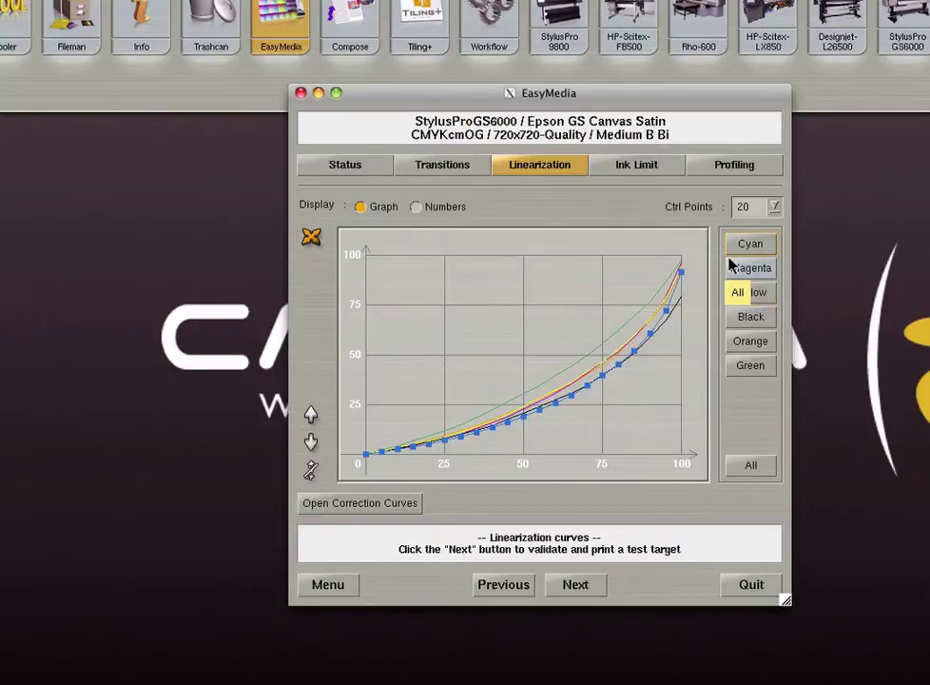
# Review the linearization curves as numbers and as a graph, then validate them.
pyautogui.click(444, 208)
pyautogui.click(391, 208)
pyautogui.press('Return')
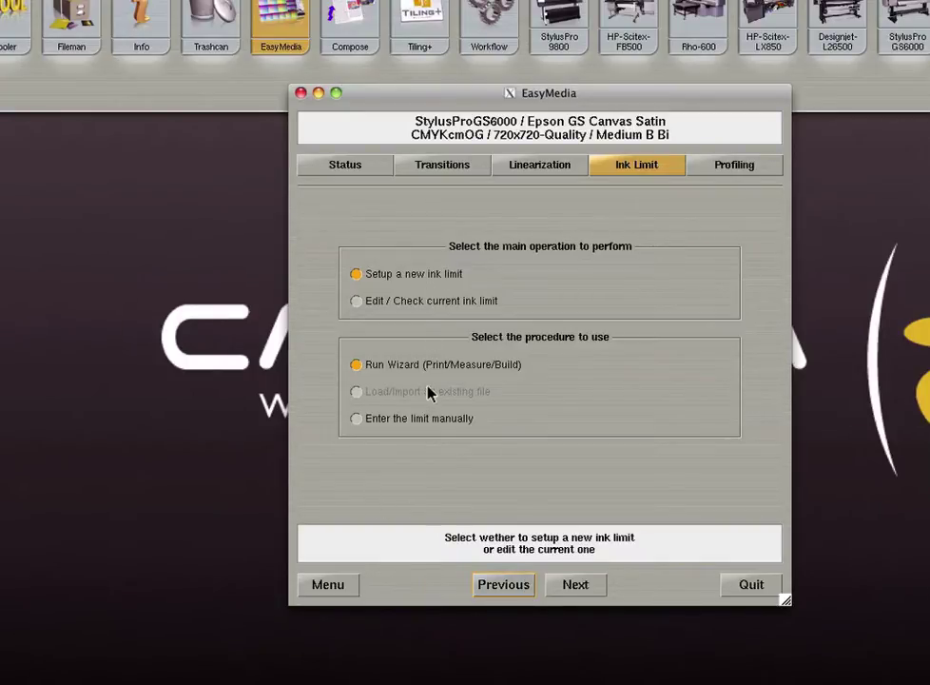
# Start a new ink limit, keeping Dynamic Big Target as the target, and continue to print settings.
pyautogui.click(592, 586)
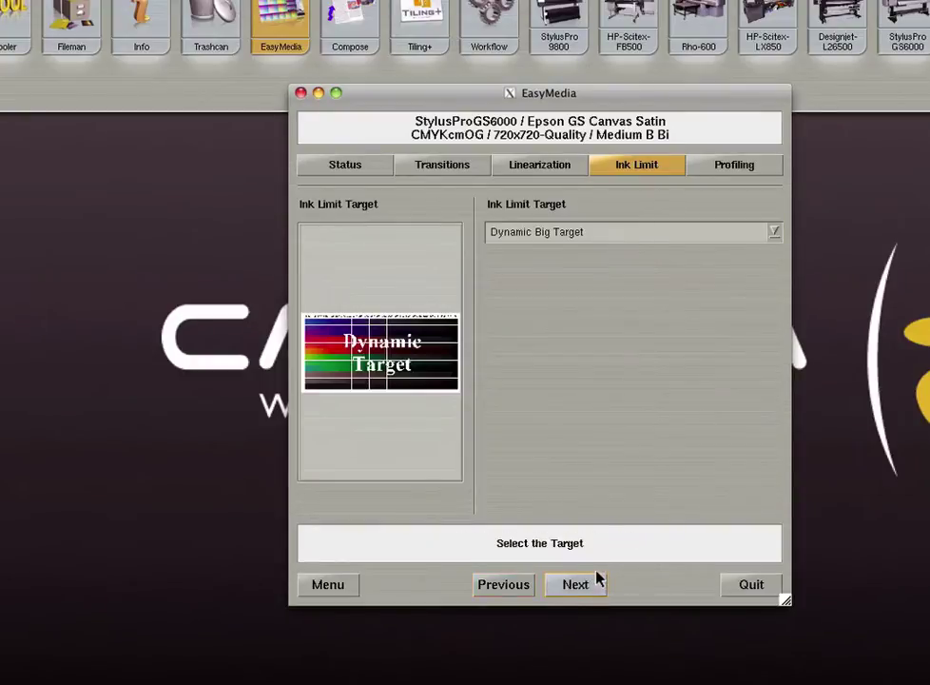
pyautogui.click(770, 234)
pyautogui.click(771, 237)
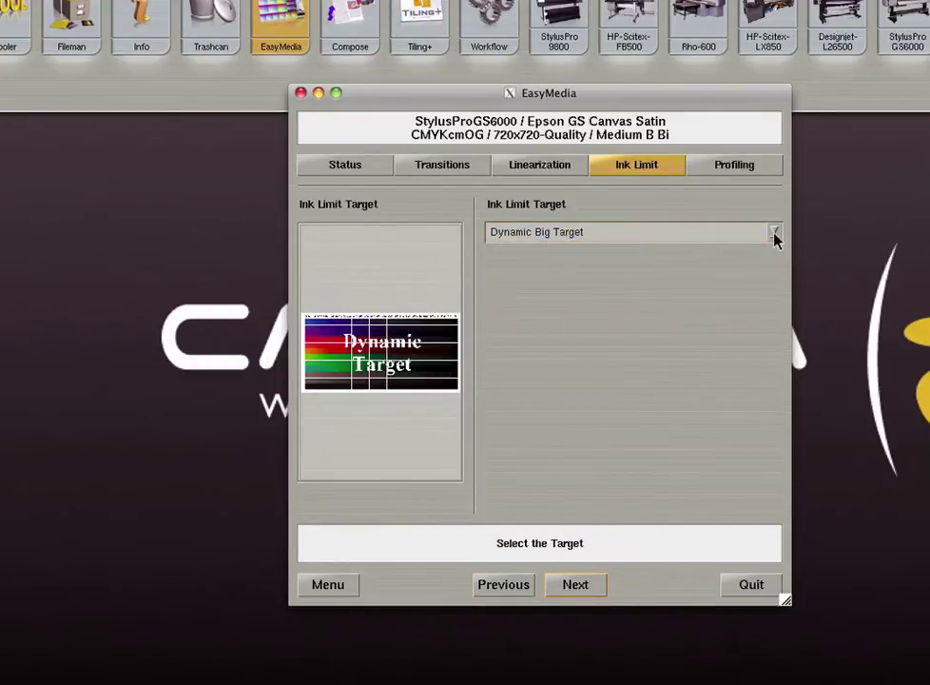
pyautogui.click(586, 585)
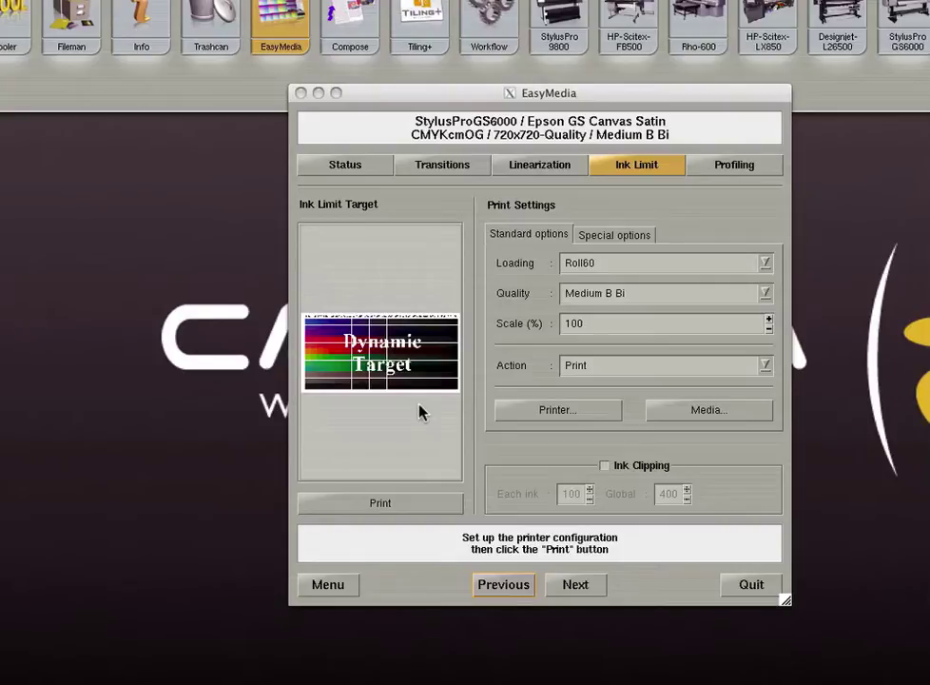
# Lower the total ink limit from 600% to 294%, validate it, and continue to profiling.
pyautogui.click(593, 585)
pyautogui.moveTo(556, 361); pyautogui.dragTo(497, 359)
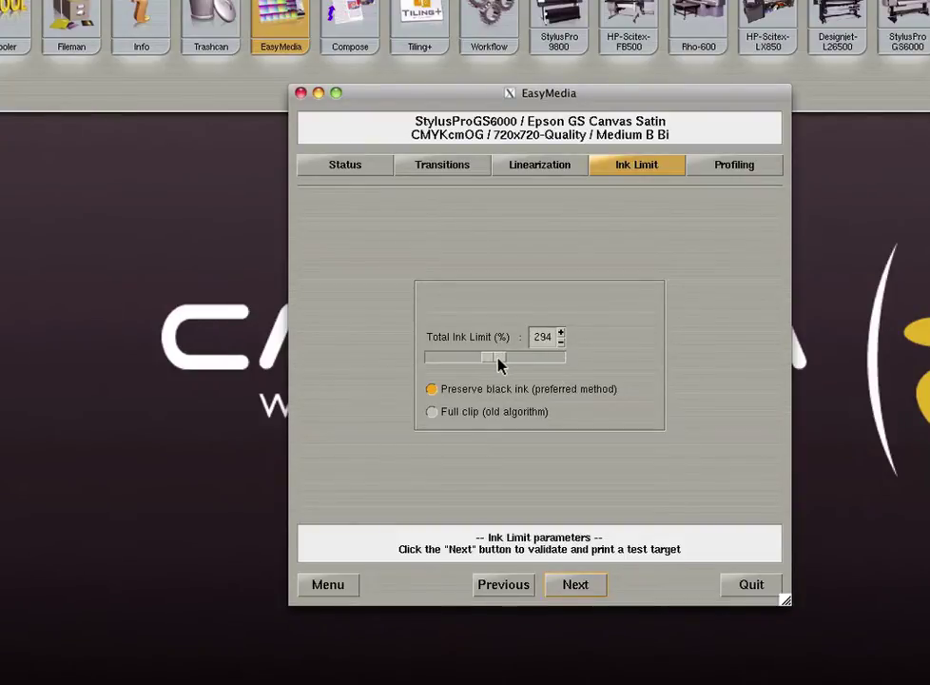
pyautogui.click(598, 583)
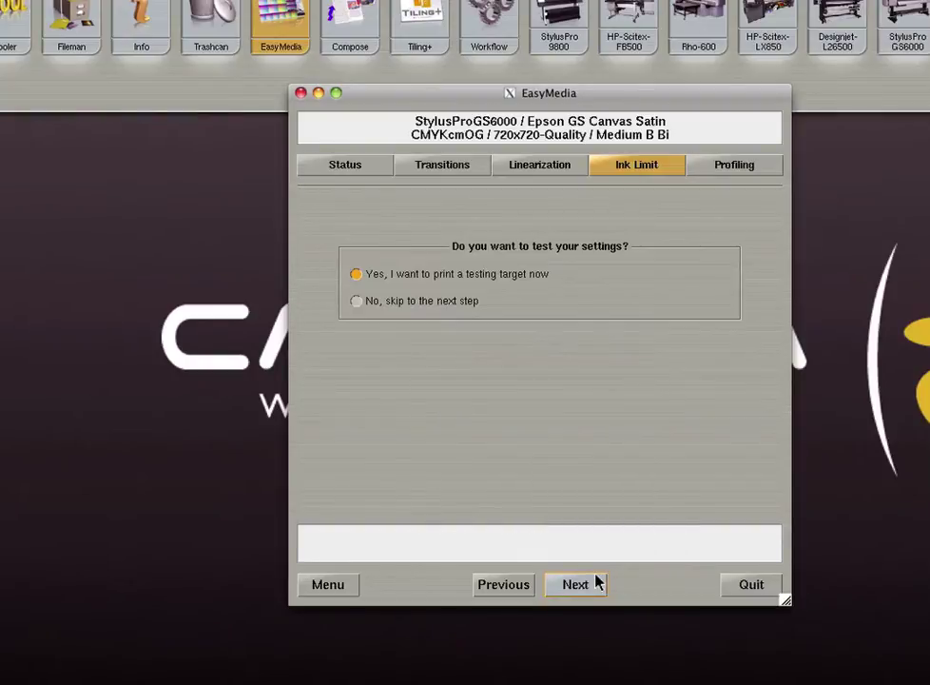
pyautogui.click(577, 584)
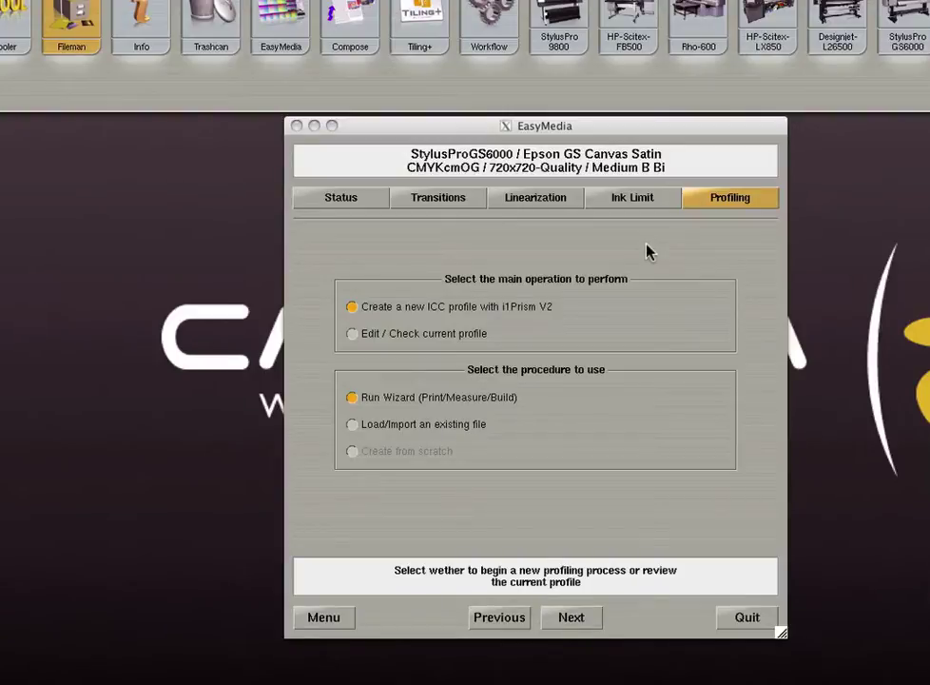
# Start a new ICC profile with Caldera TotalColor as the measuring device.
pyautogui.click(398, 317)
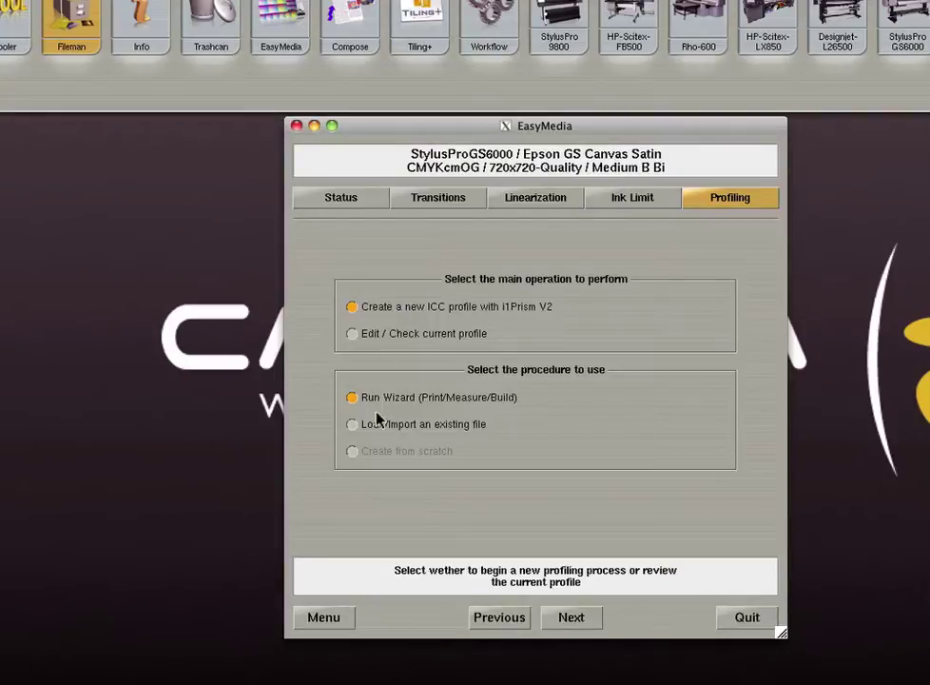
pyautogui.click(563, 619)
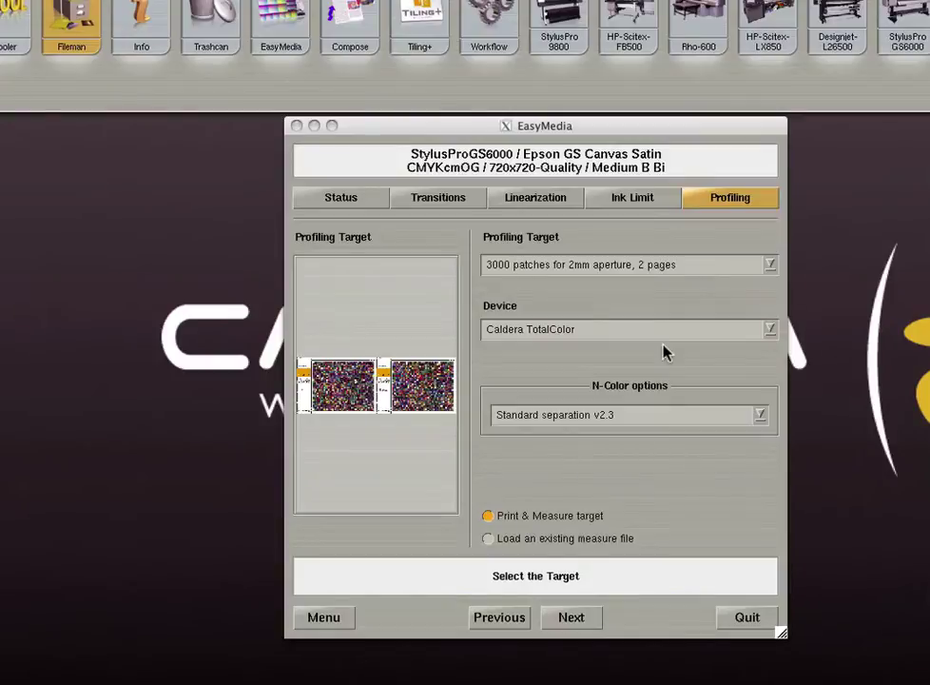
pyautogui.click(772, 329)
pyautogui.click(770, 330)
# Keep the 3000 patches, 2 pages target and continue through print settings and measurement.
pyautogui.click(771, 268)
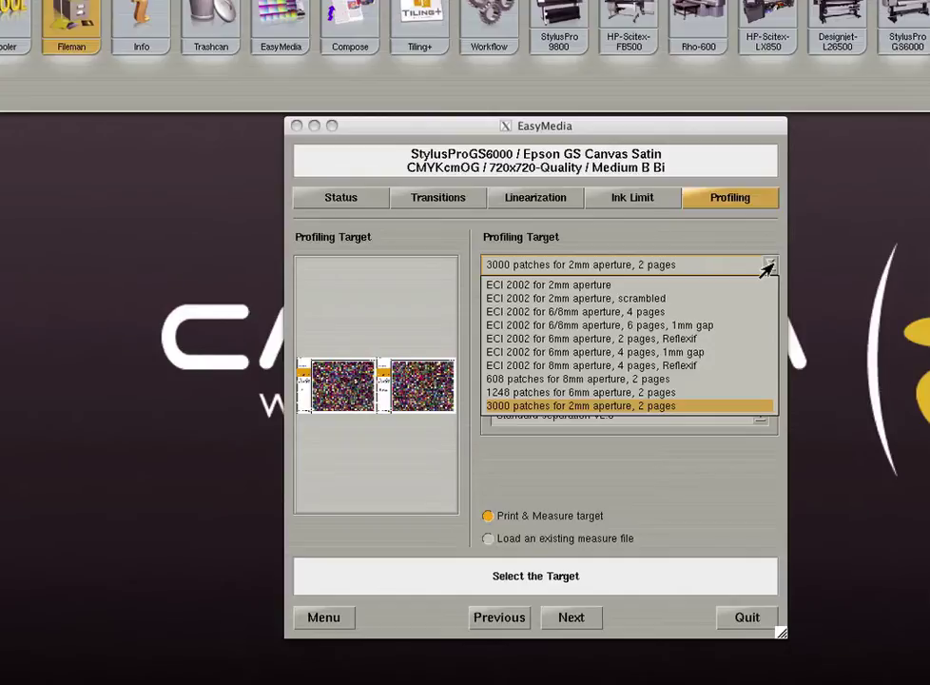
pyautogui.click(656, 407)
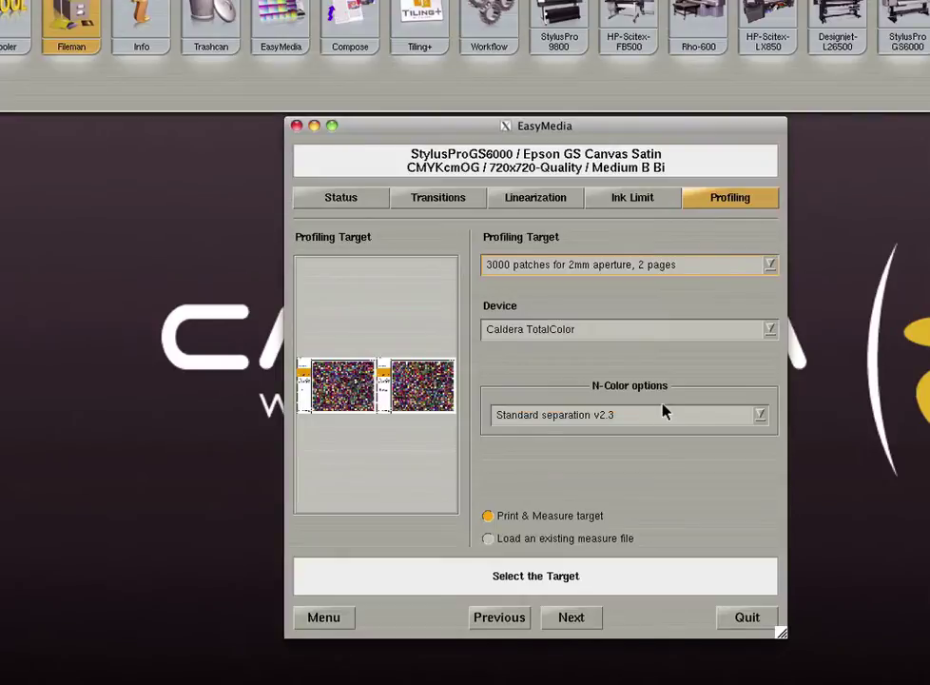
pyautogui.click(570, 618)
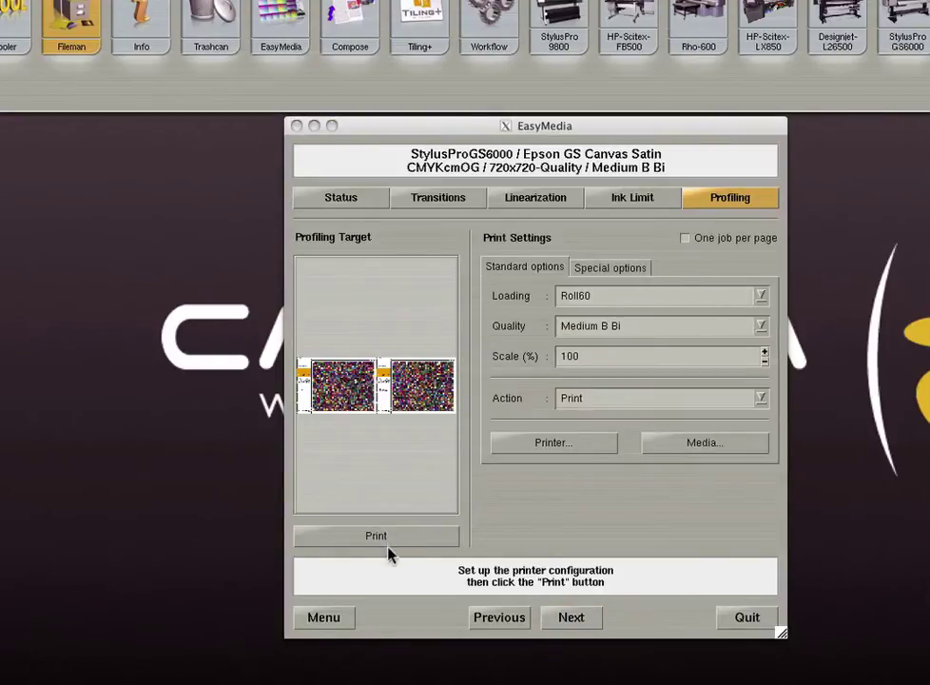
pyautogui.click(570, 618)
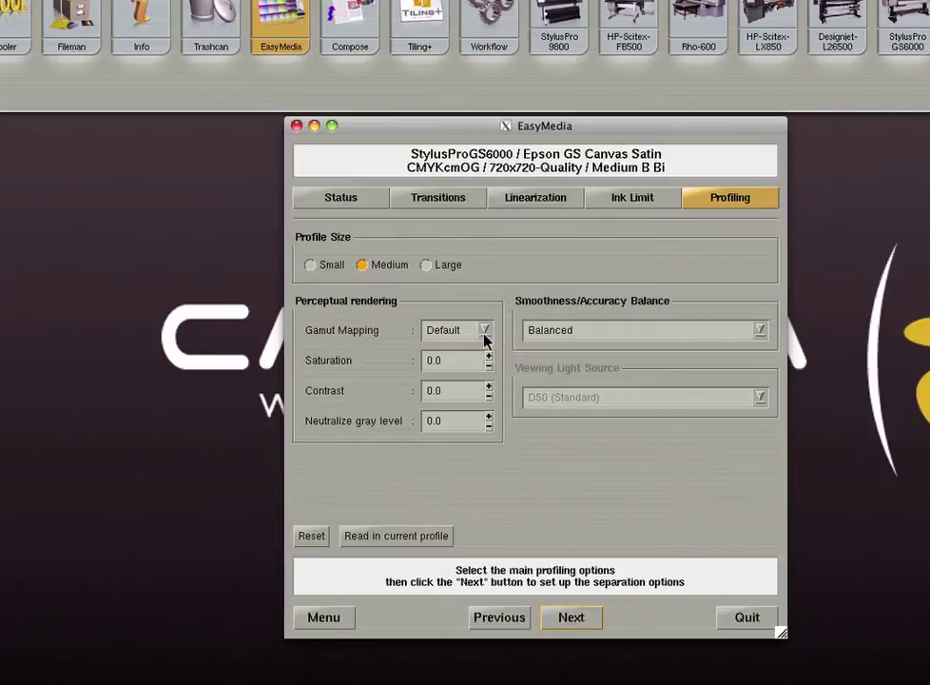
# Try Colorfull gamut mapping, then set gamut mapping back to Default.
pyautogui.click(485, 335)
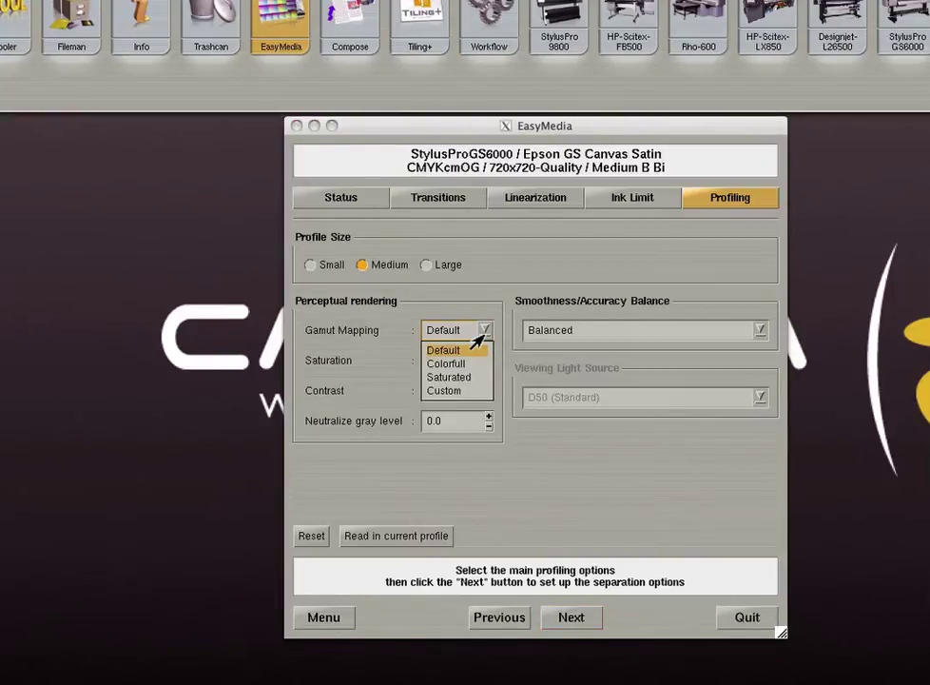
pyautogui.click(474, 363)
pyautogui.click(482, 339)
pyautogui.click(443, 350)
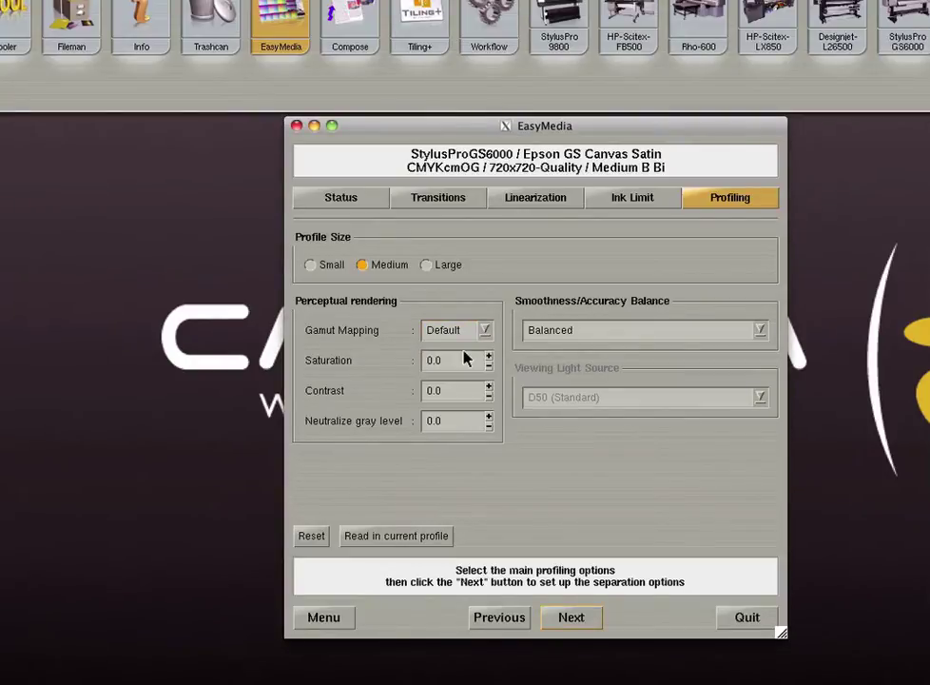
# Keep Balanced smoothness/accuracy and continue to the separation options.
pyautogui.click(765, 333)
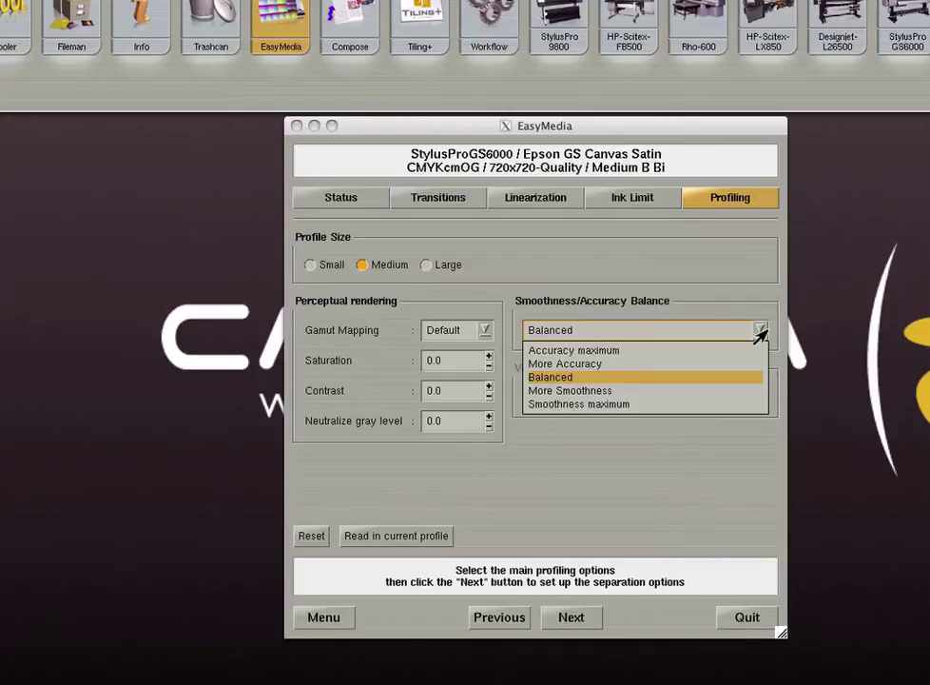
pyautogui.click(733, 323)
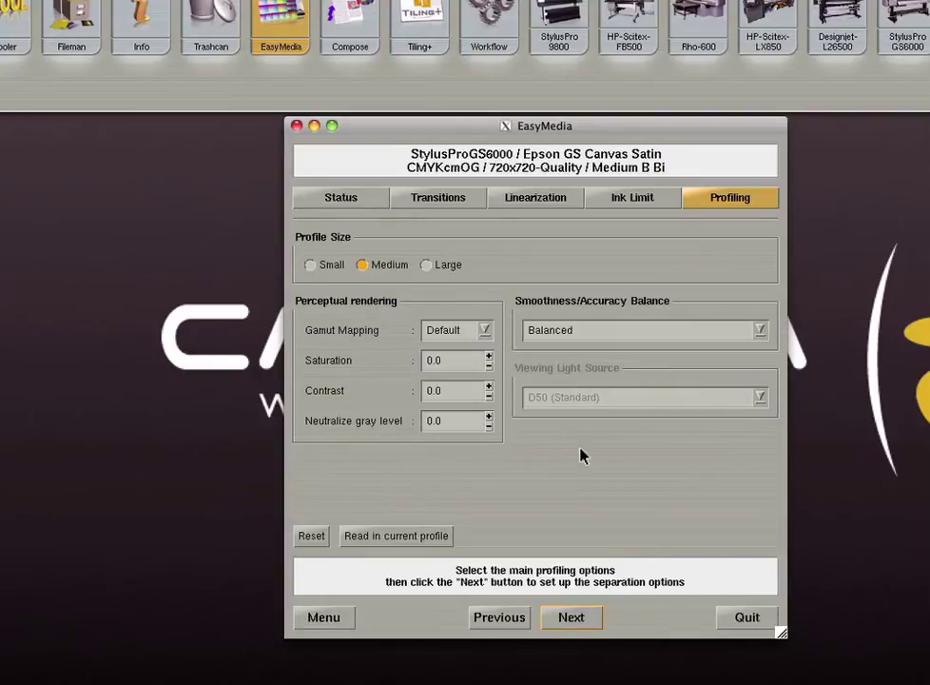
pyautogui.click(568, 614)
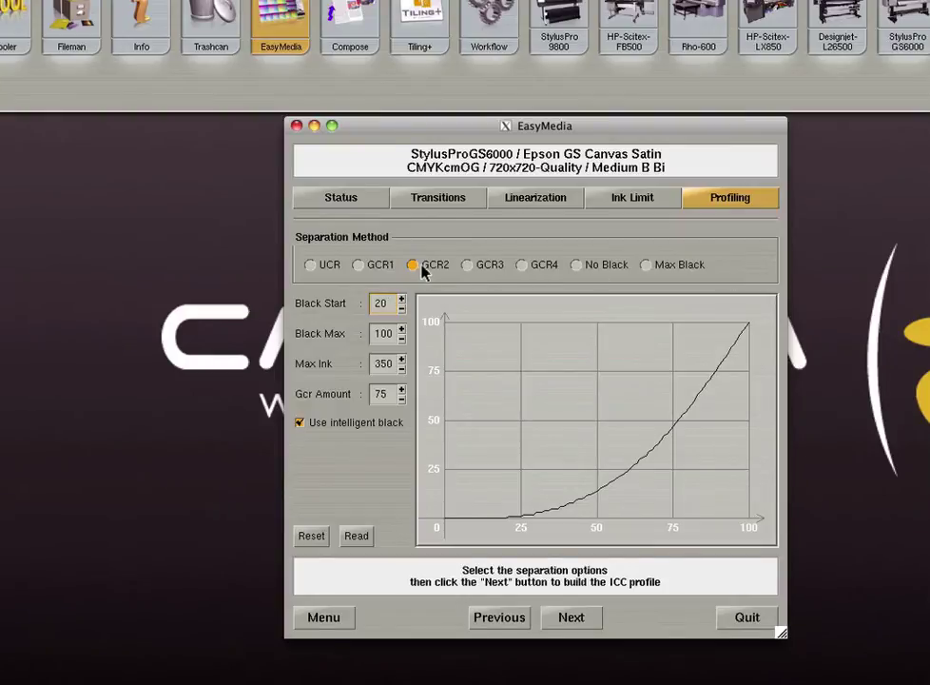
# Try the Max Black separation method with Black Start reset to 0.
pyautogui.moveTo(398, 306)
pyautogui.click(671, 267)
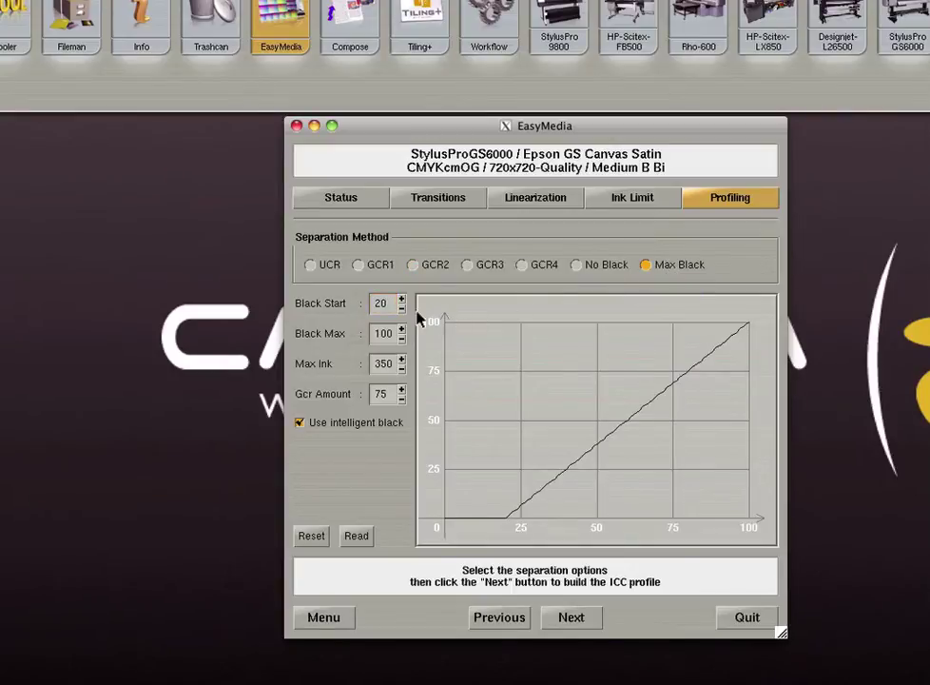
pyautogui.doubleClick(383, 303)
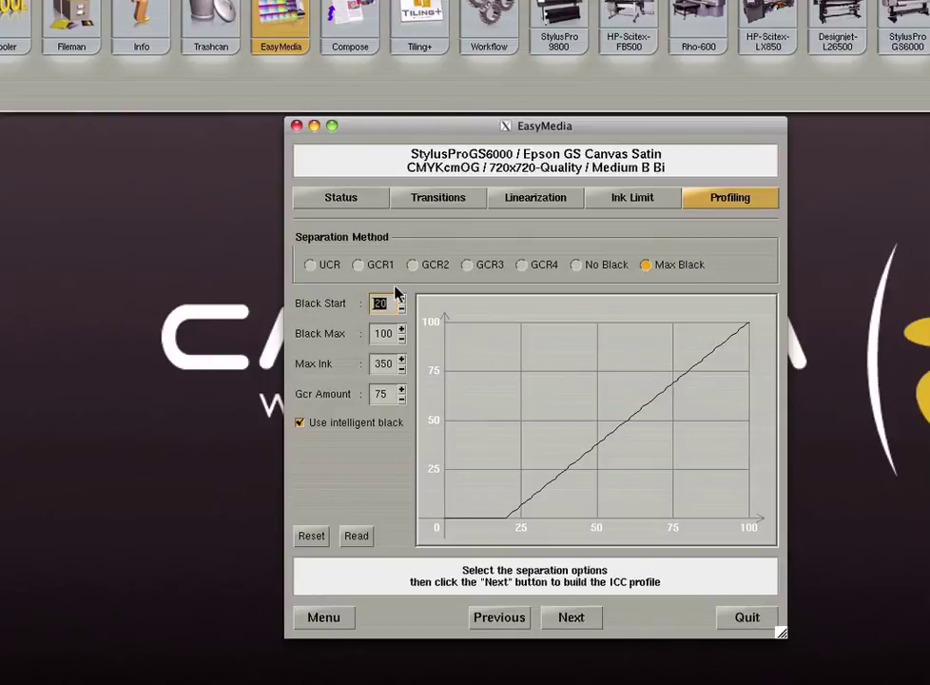
pyautogui.press('Return')
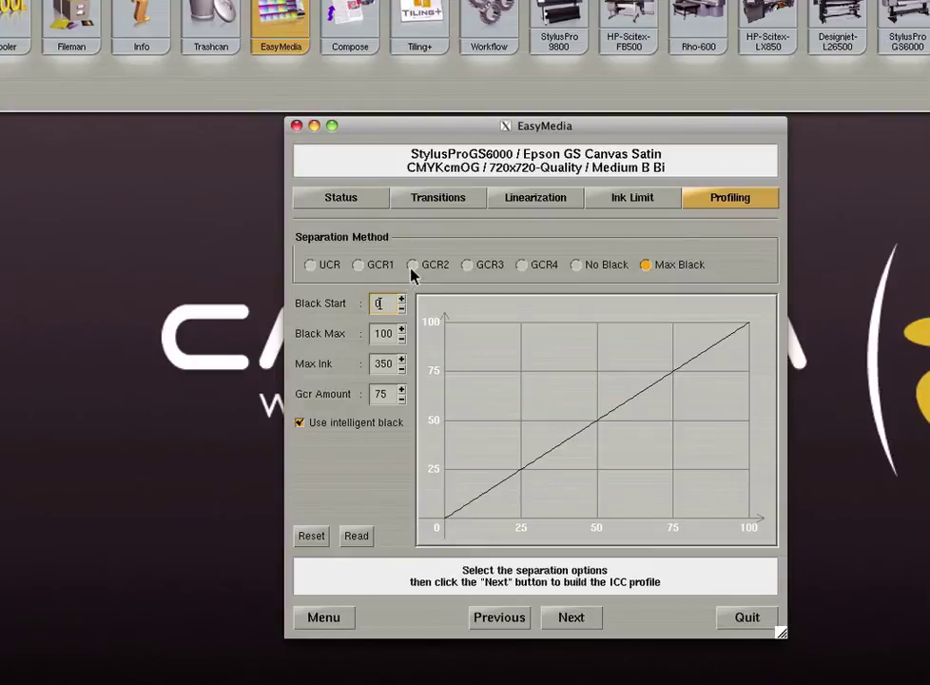
# Switch back to GCR2 with Black Start 20 and build the ICC profile.
pyautogui.click(412, 267)
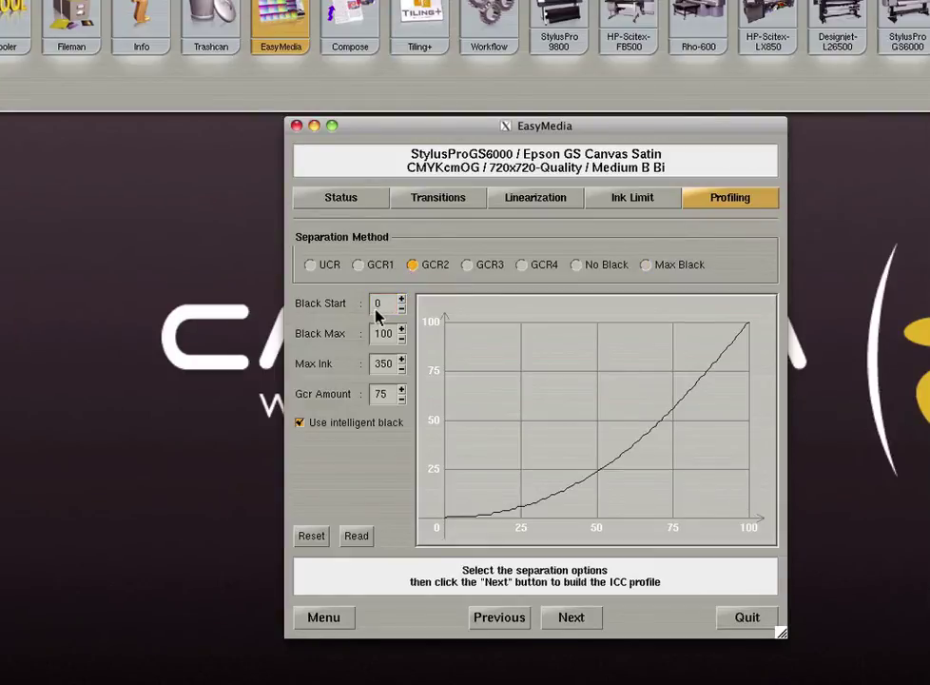
pyautogui.write('20')
pyautogui.press('Return')
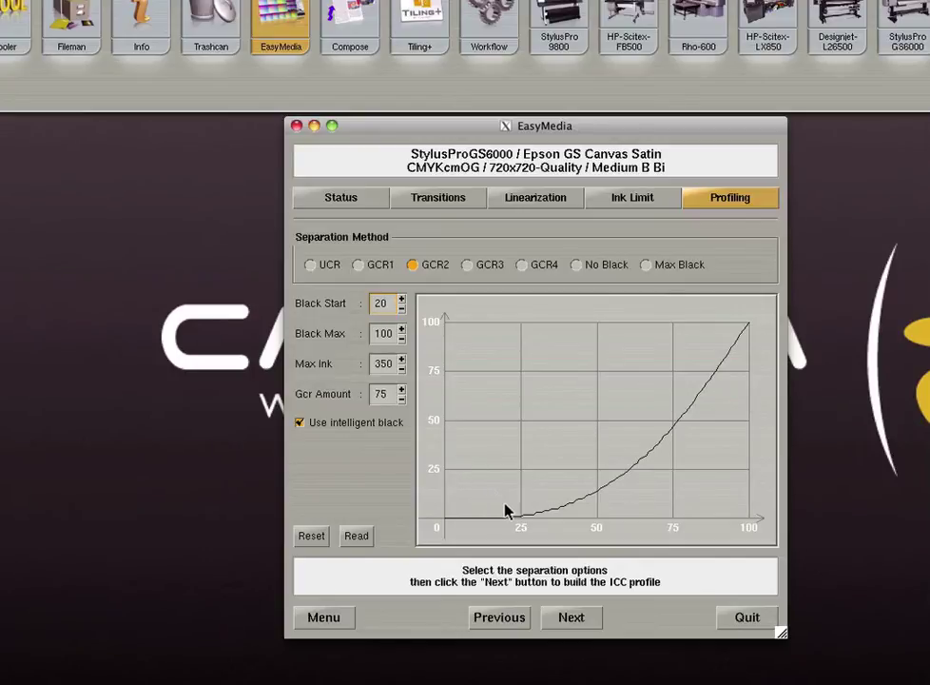
pyautogui.click(566, 617)
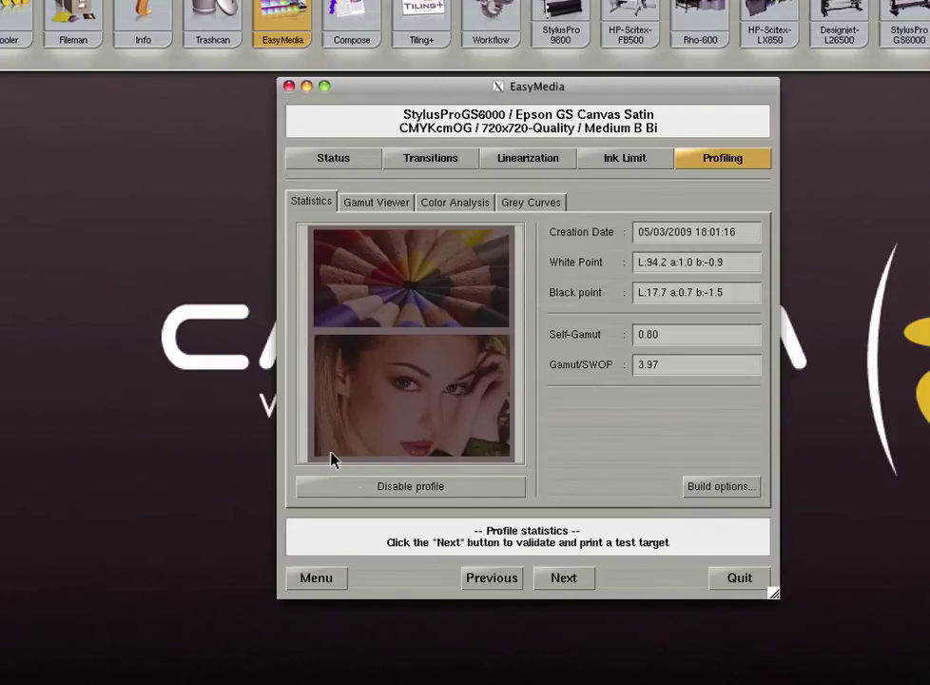
# Preview the images with the new profile disabled and re-enabled, then view its gamut chart.
pyautogui.click(346, 491)
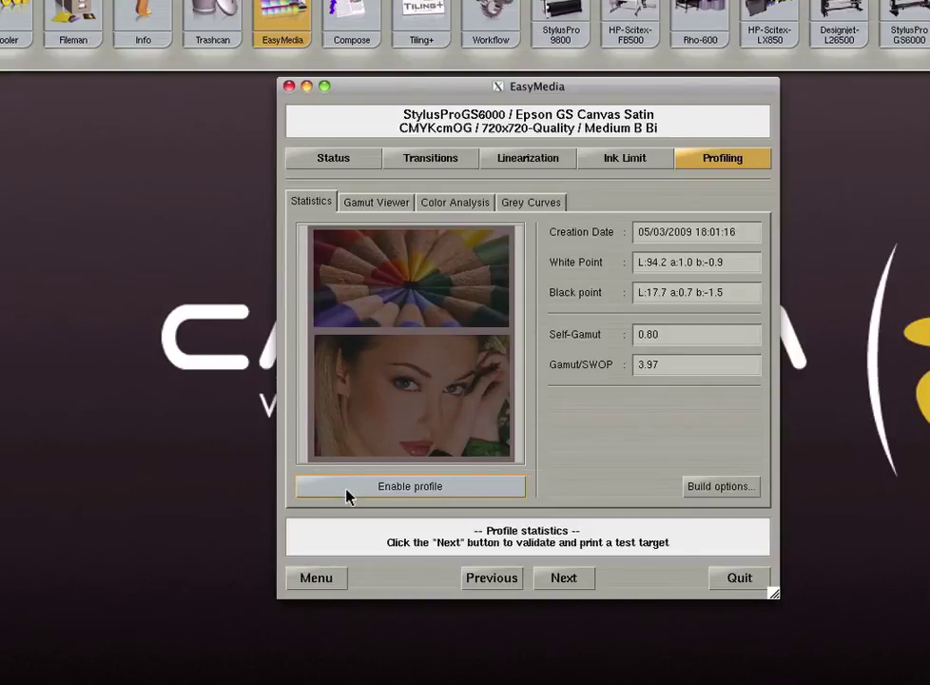
pyautogui.click(348, 493)
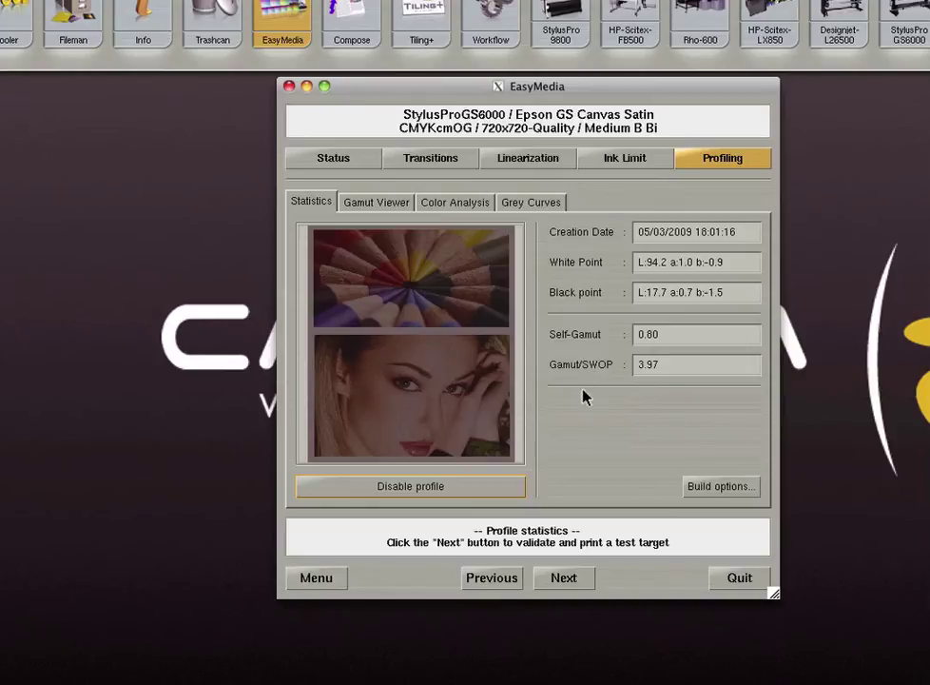
pyautogui.click(399, 205)
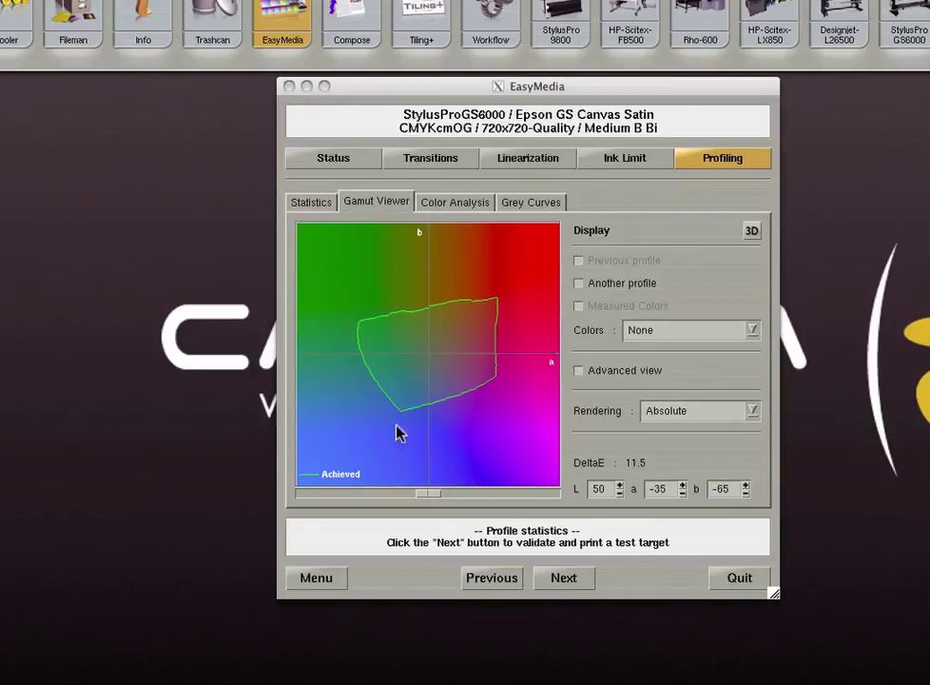
# Overlay the StylusPro9800 Canvas CMYK / 720 gamut and probe colour values across the chart.
pyautogui.click(615, 284)
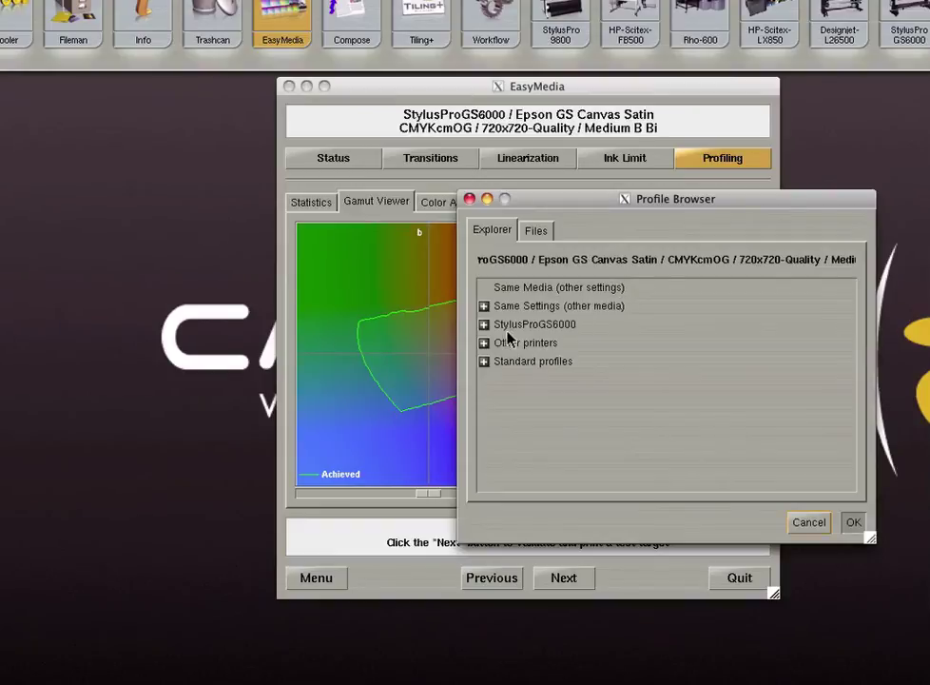
pyautogui.click(484, 343)
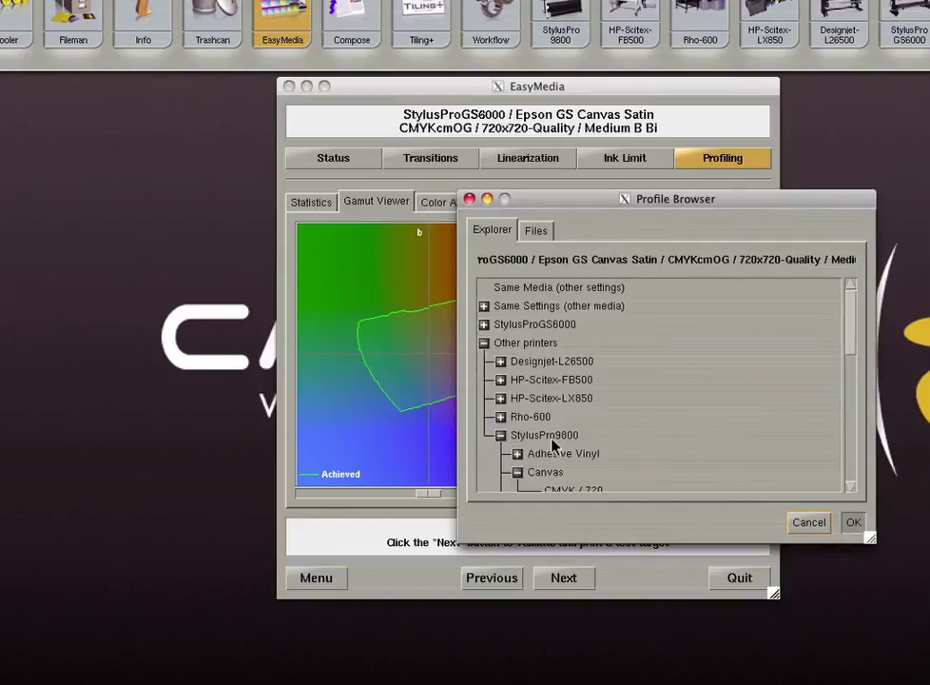
pyautogui.scroll(-1, 607, 449)
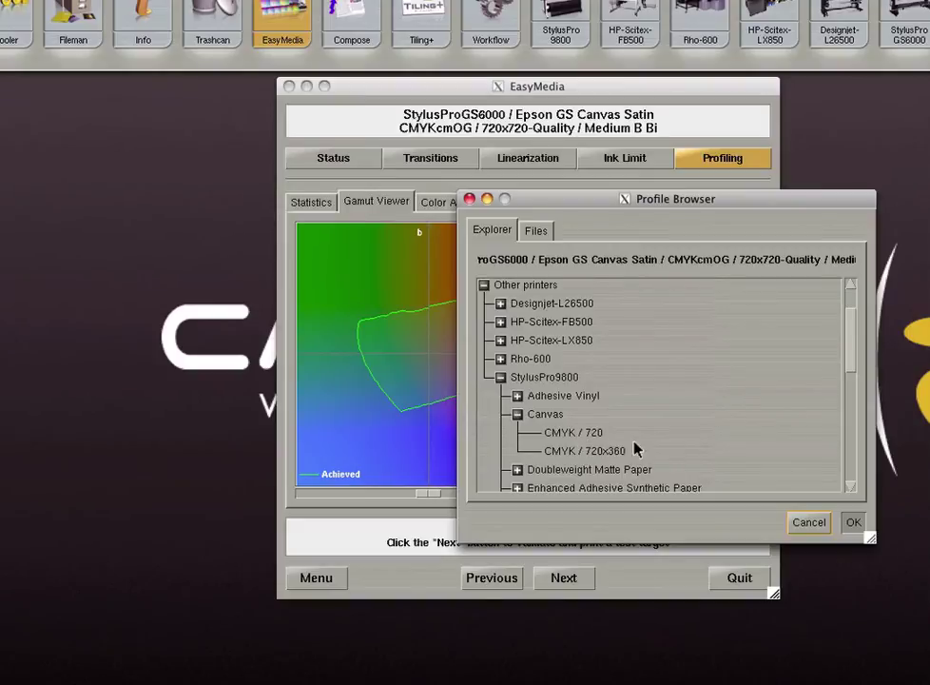
pyautogui.click(559, 433)
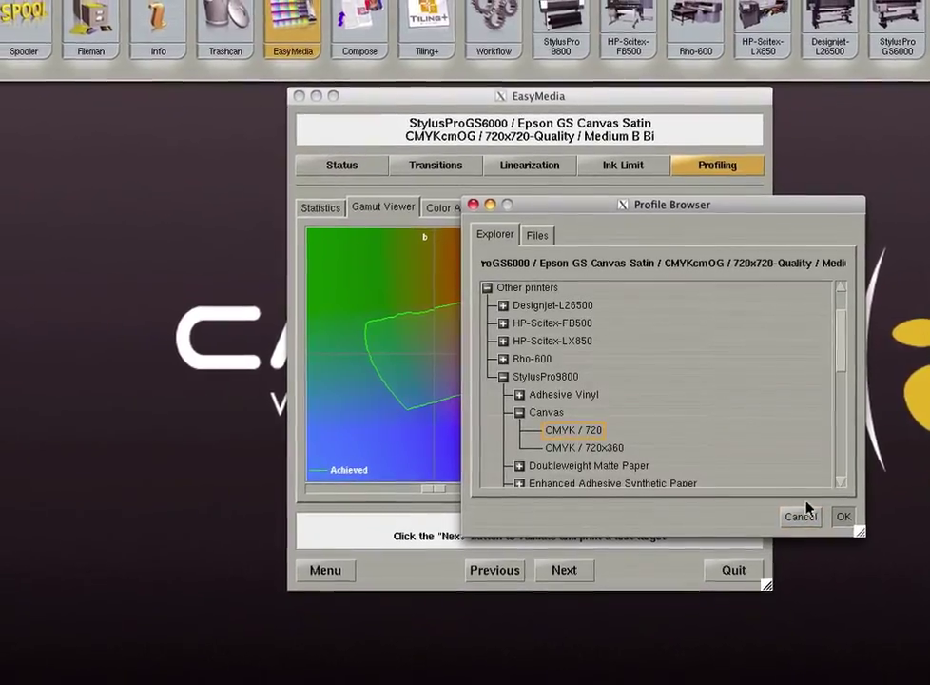
pyautogui.click(847, 519)
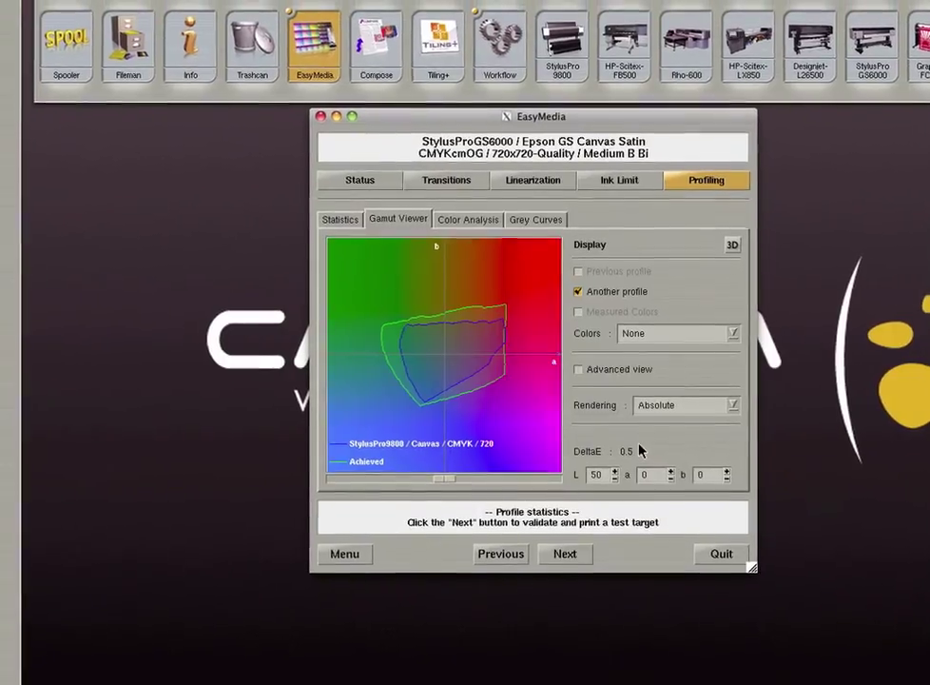
pyautogui.click(416, 391)
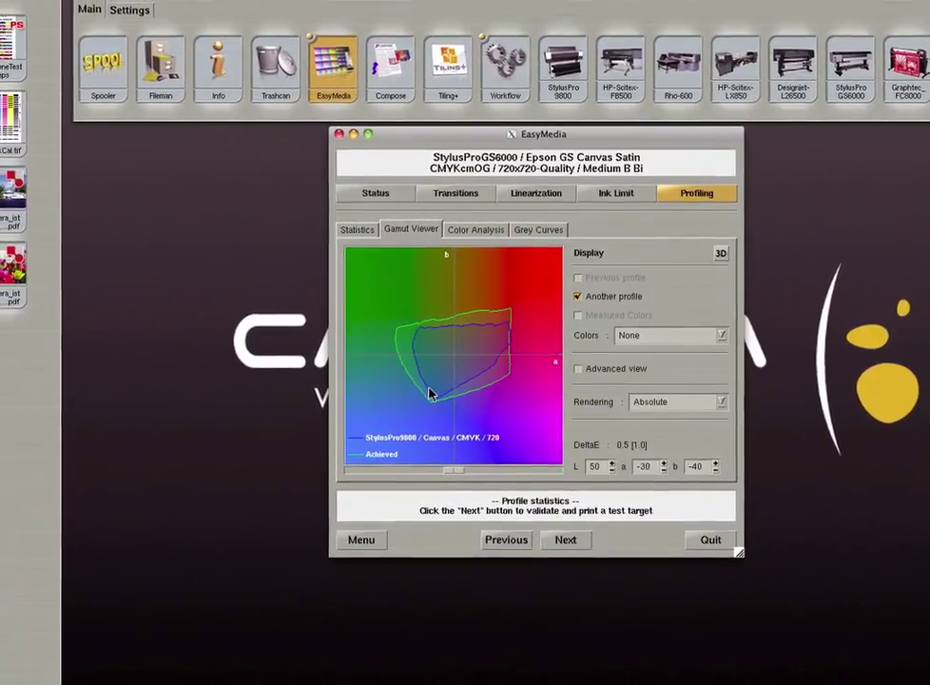
pyautogui.moveTo(430, 393); pyautogui.dragTo(398, 335)
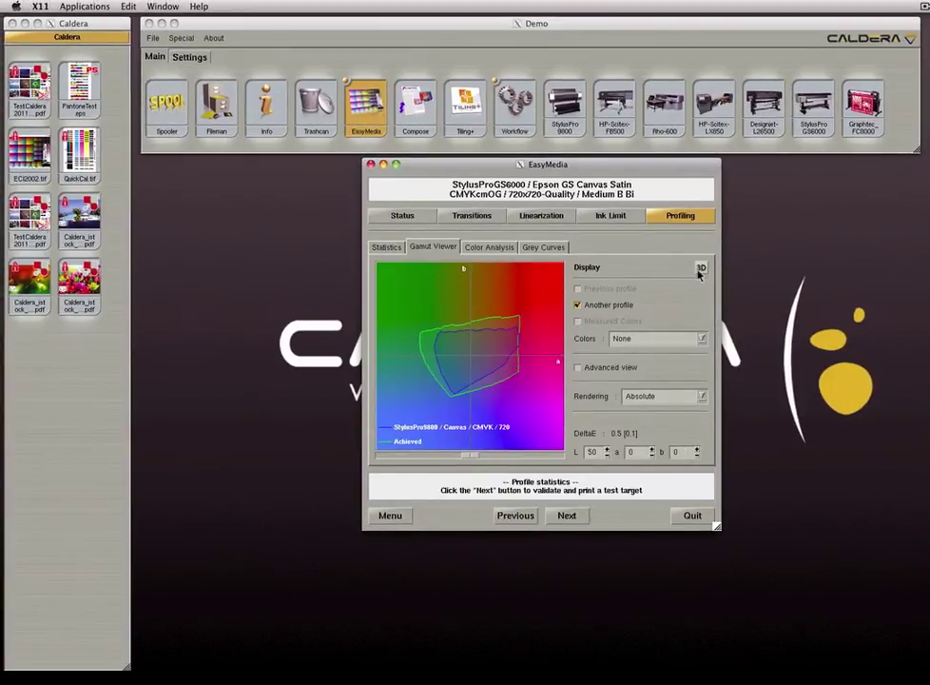
pyautogui.click(701, 269)
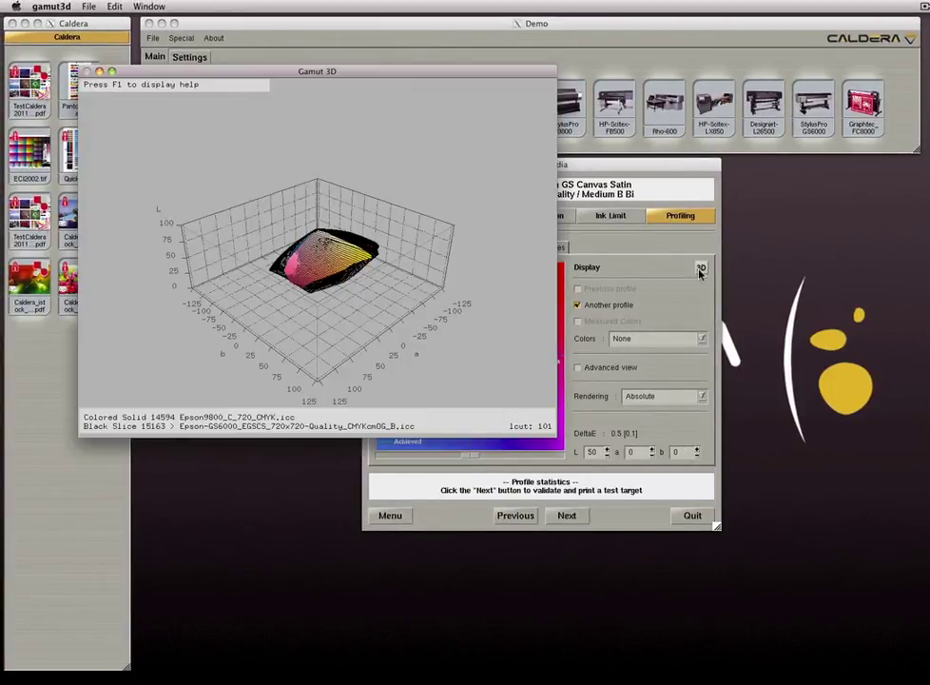
pyautogui.moveTo(249, 213); pyautogui.dragTo(130, 117)
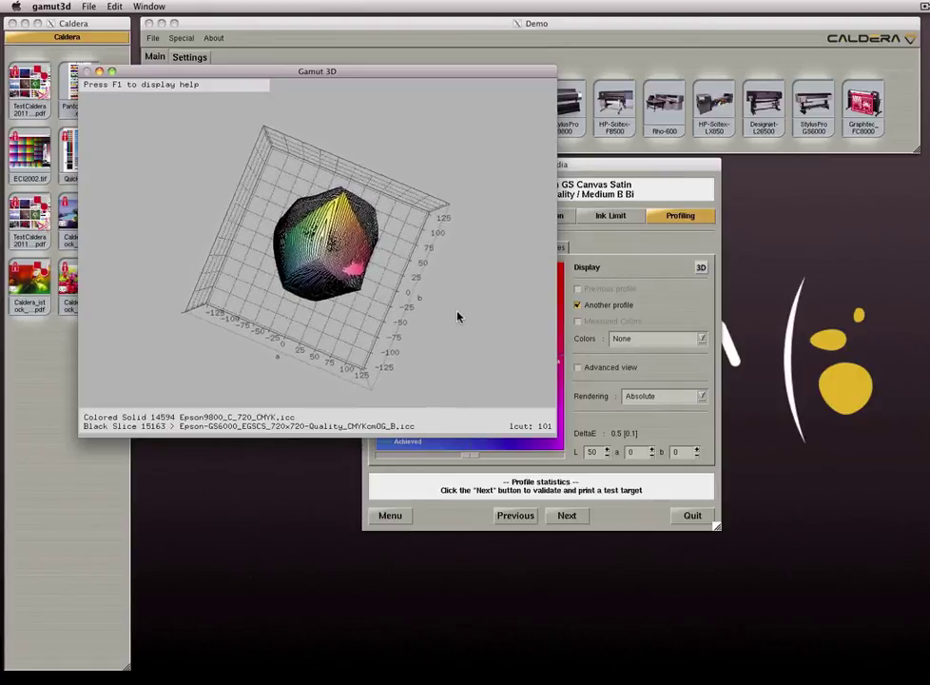
pyautogui.click(87, 72)
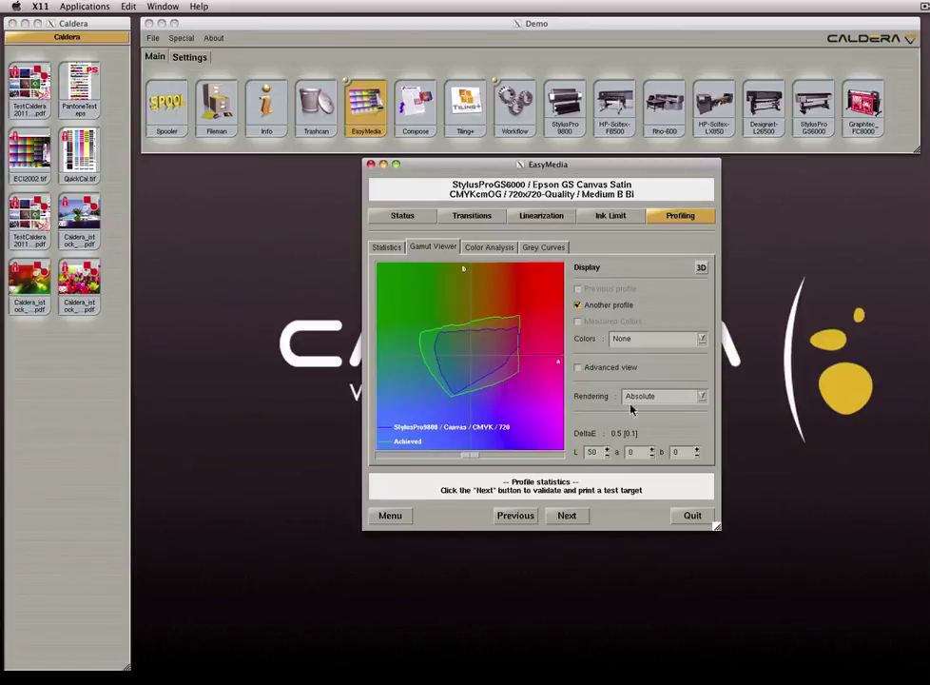
# Choose to print a testing target now, with TestCaldera2011_V0.9.pdf as the checking target.
pyautogui.click(569, 517)
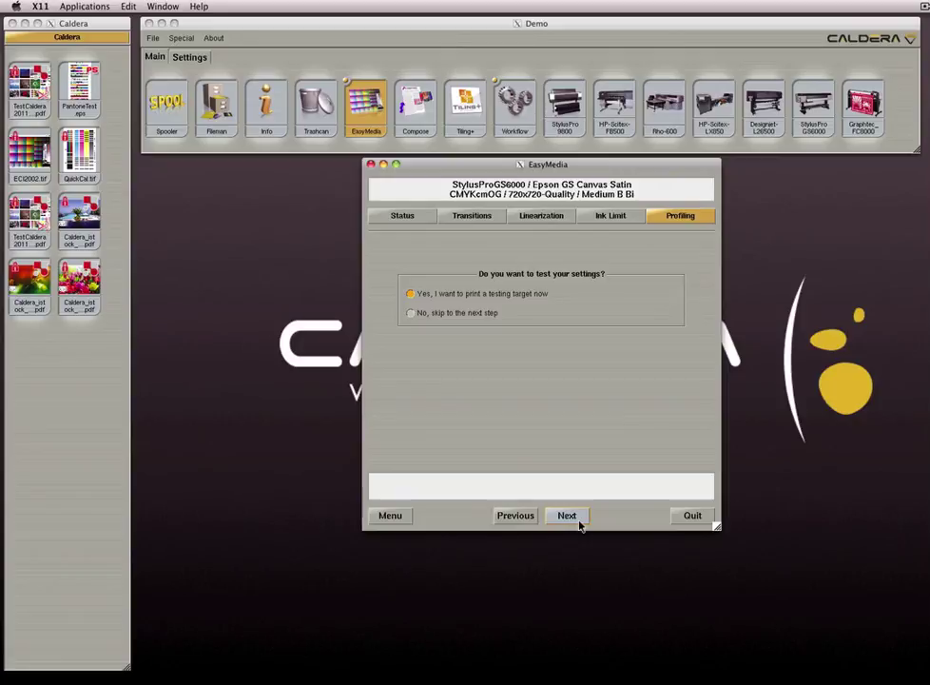
pyautogui.click(579, 521)
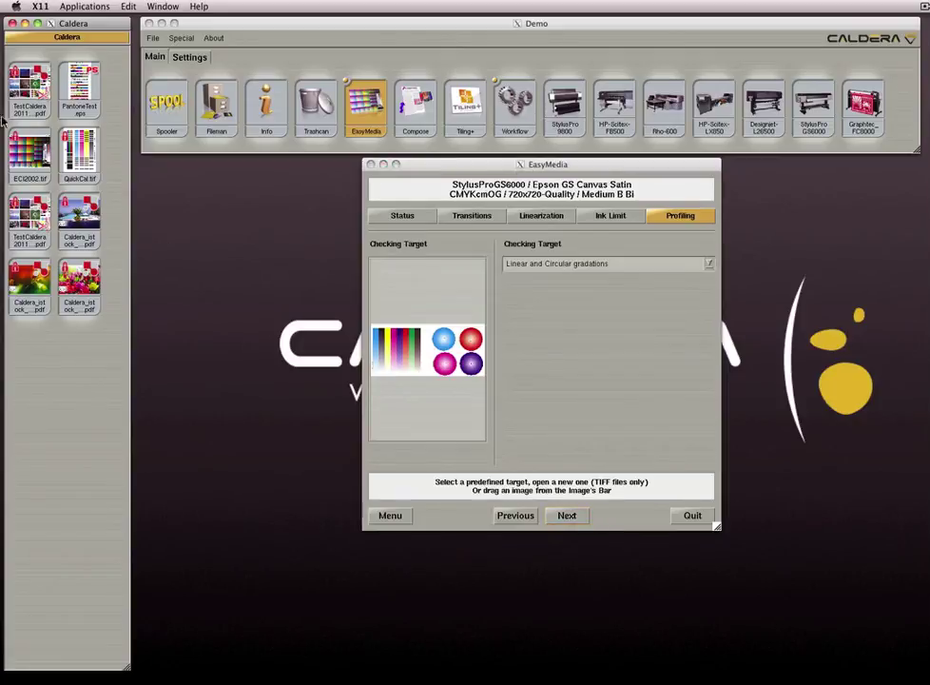
pyautogui.moveTo(79, 214); pyautogui.dragTo(471, 385)
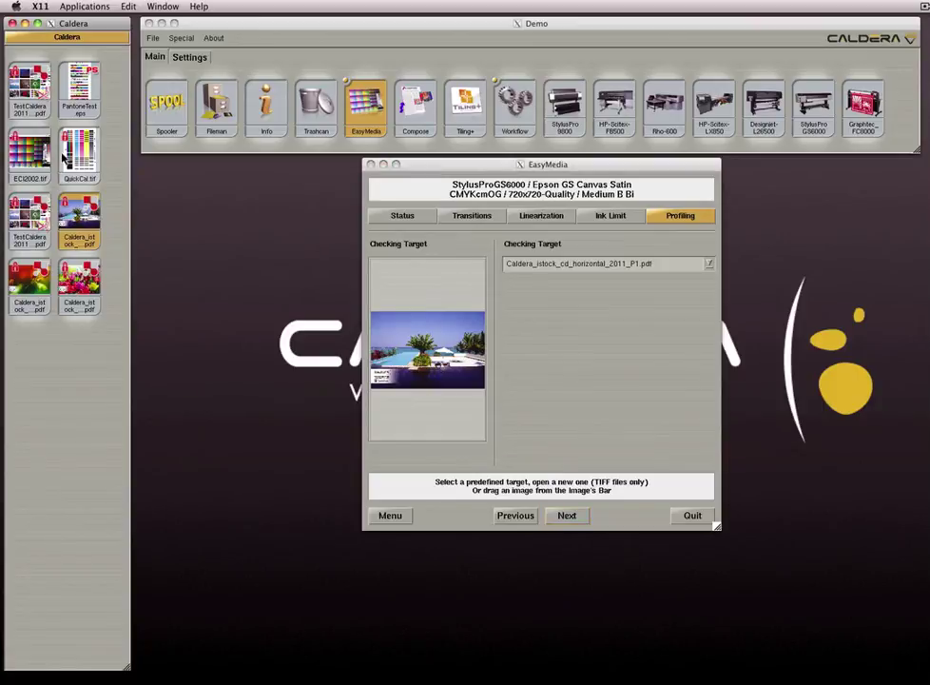
pyautogui.moveTo(29, 214); pyautogui.dragTo(438, 348)
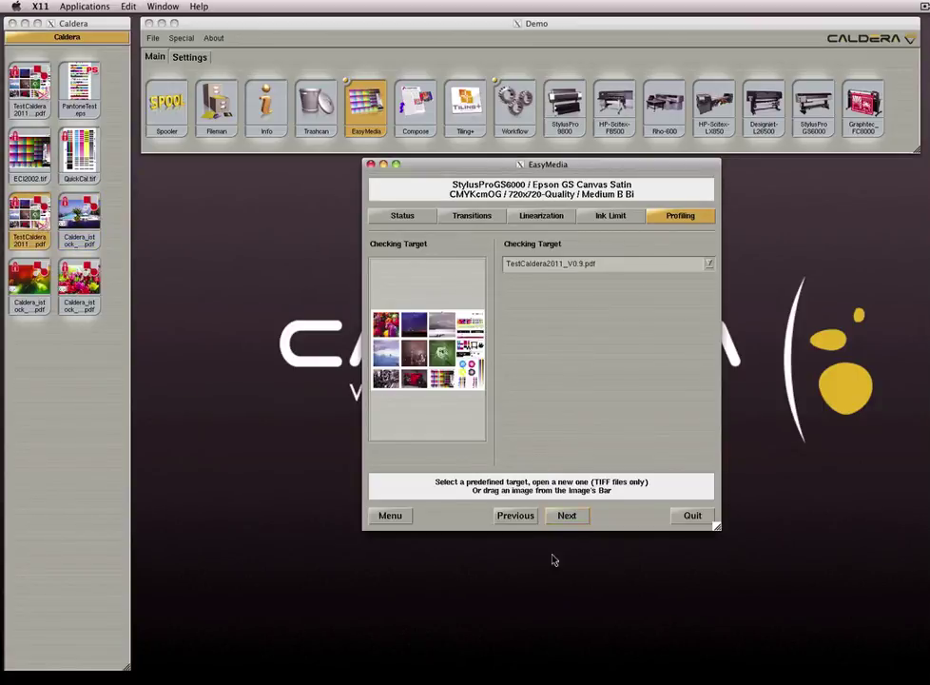
# Print the TestCaldera2011_V0.9.pdf test target from Print Settings and continue to rating results.
pyautogui.click(569, 518)
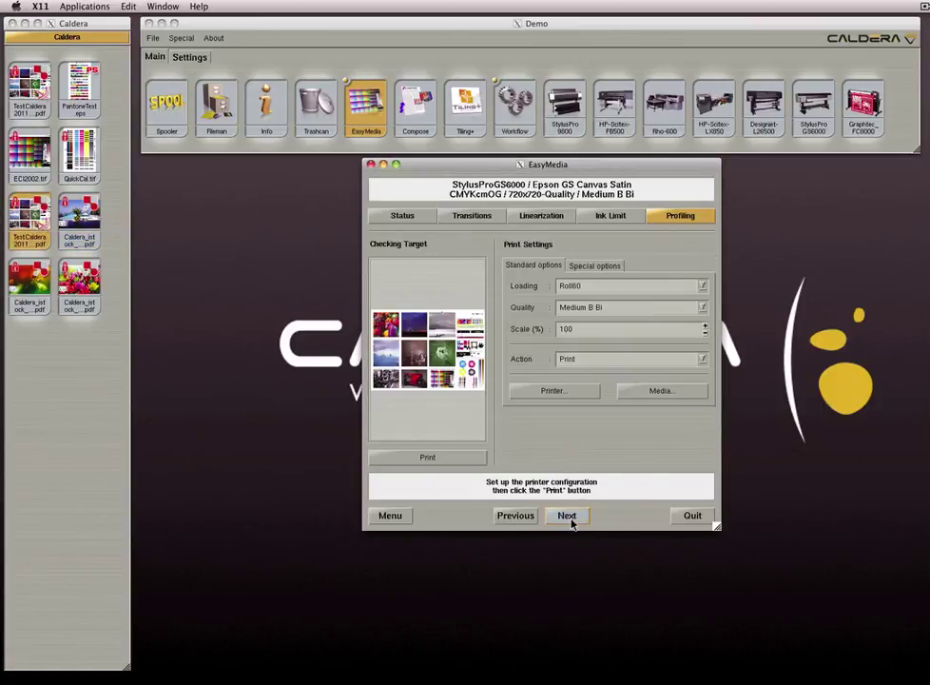
pyautogui.click(454, 458)
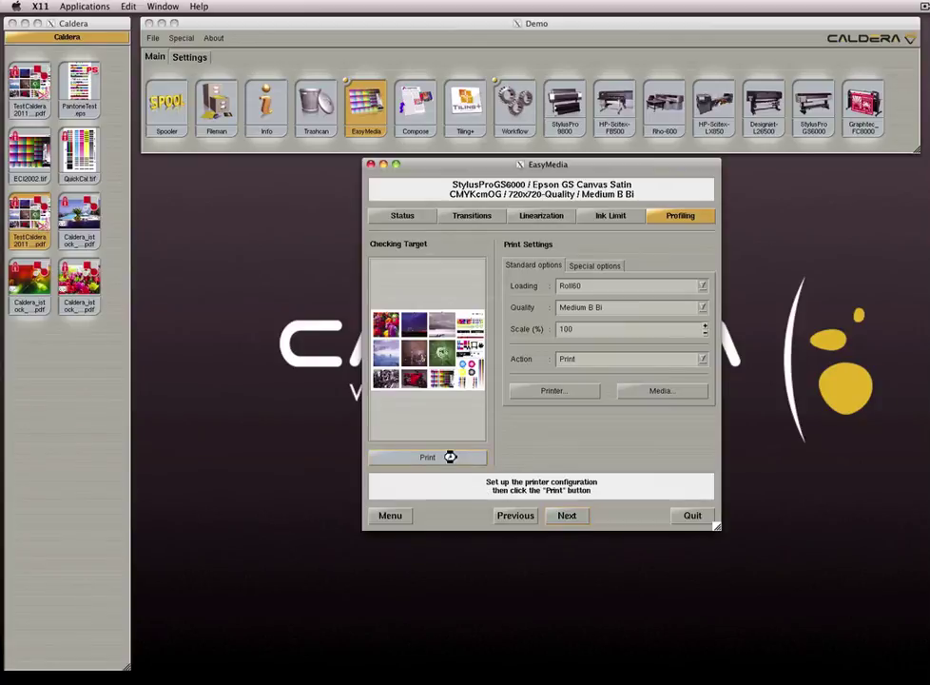
pyautogui.click(571, 516)
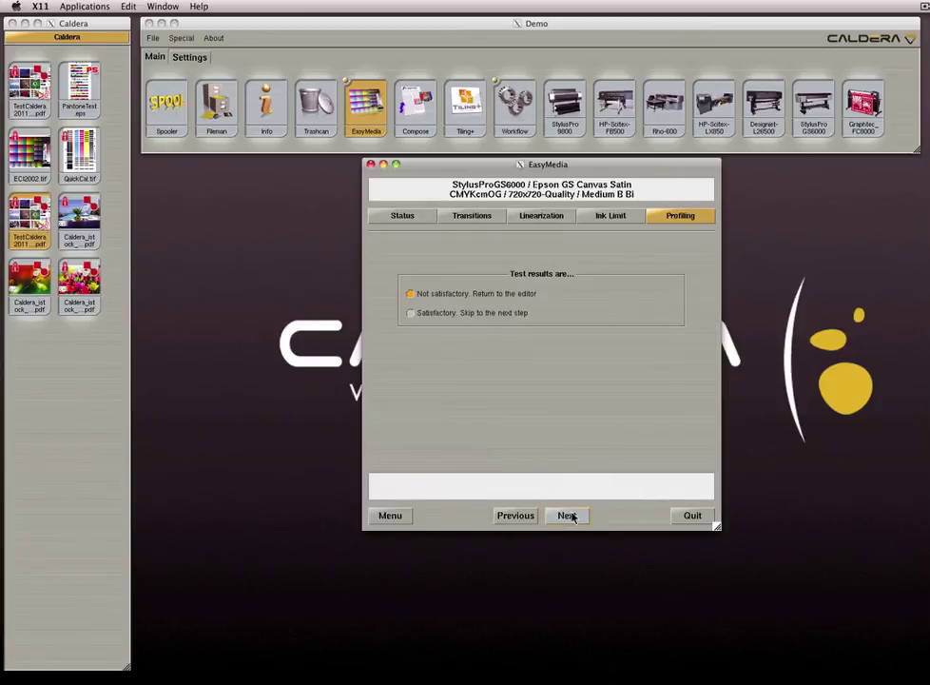
# Choose 'Satisfactory. Skip to the next step' and finish to show the project files.
pyautogui.click(467, 314)
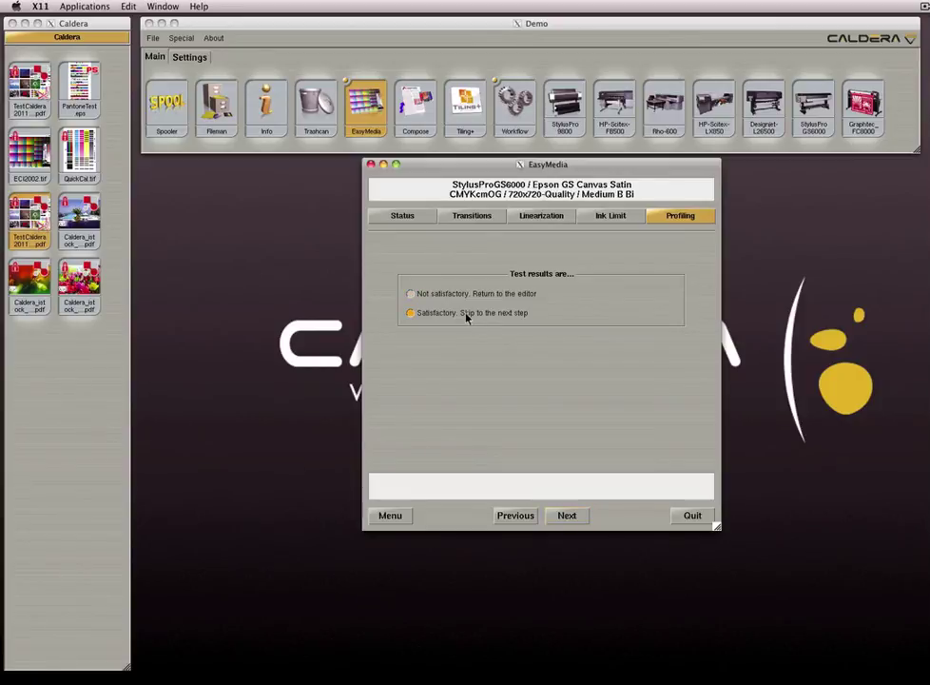
pyautogui.click(569, 516)
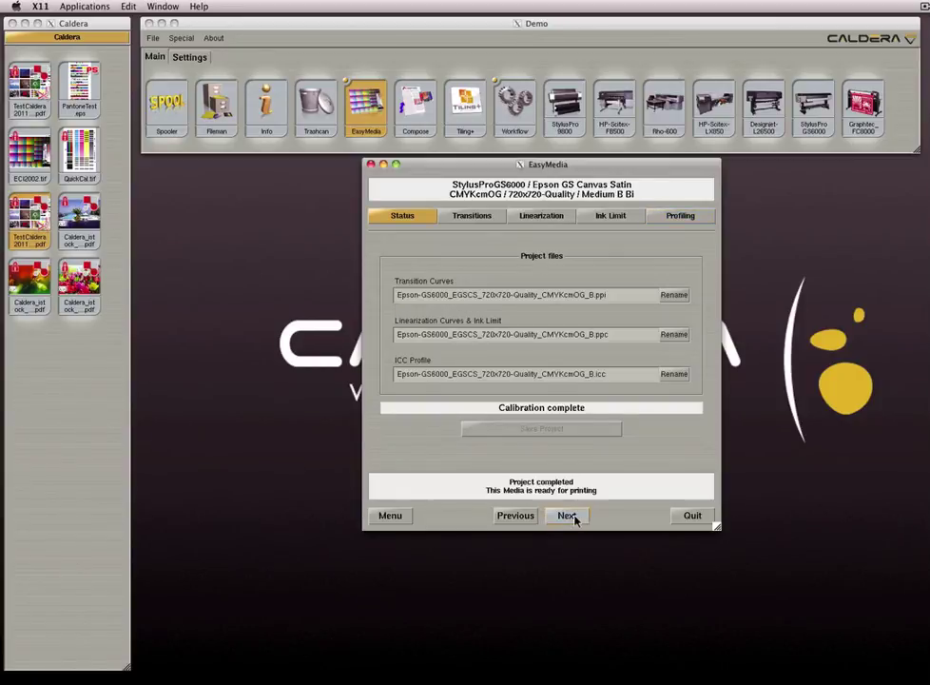